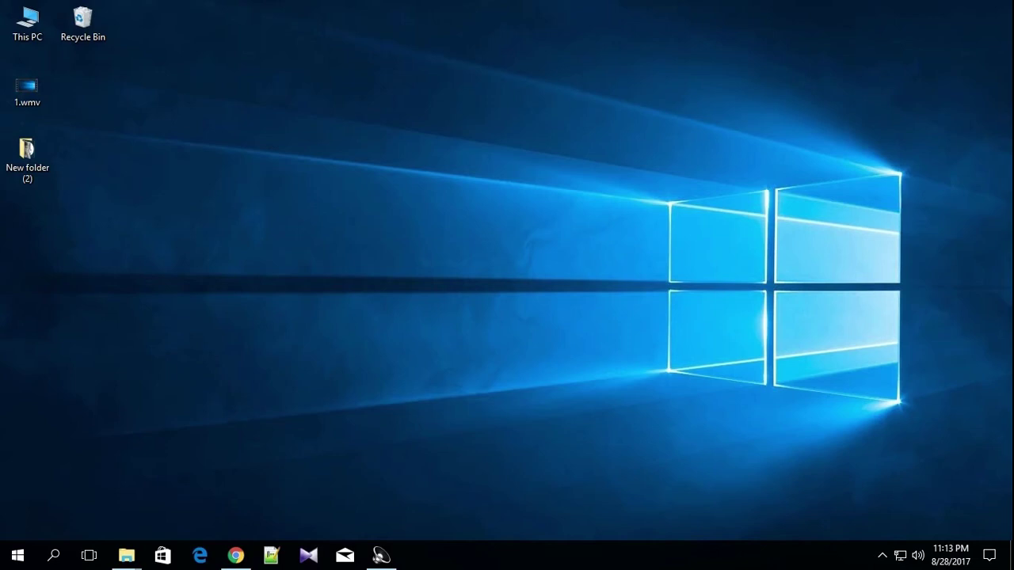
# Bring up the Chrome window showing the YouTube channel and minimize it again
pyautogui.moveTo(127, 555)
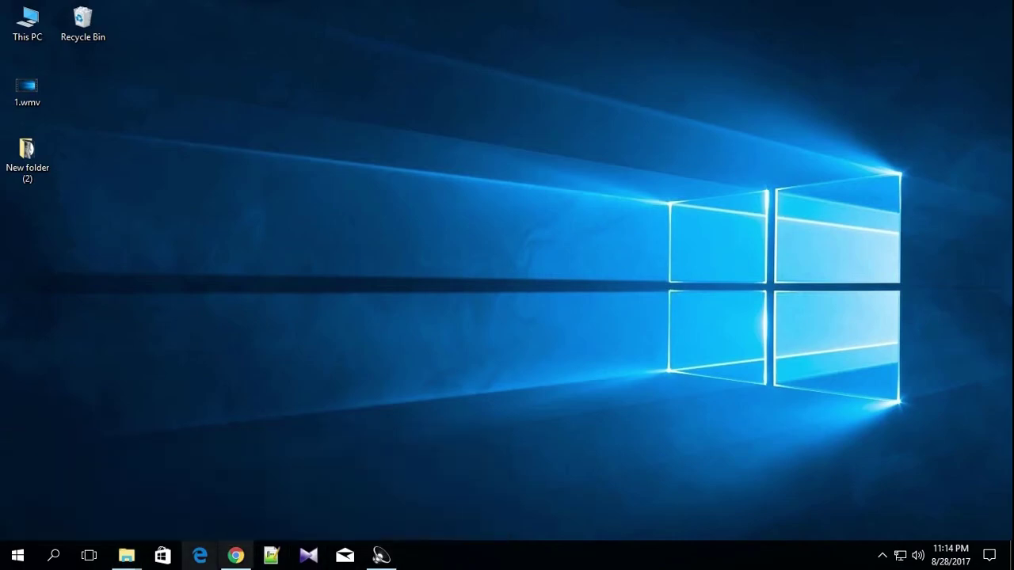
pyautogui.click(236, 555)
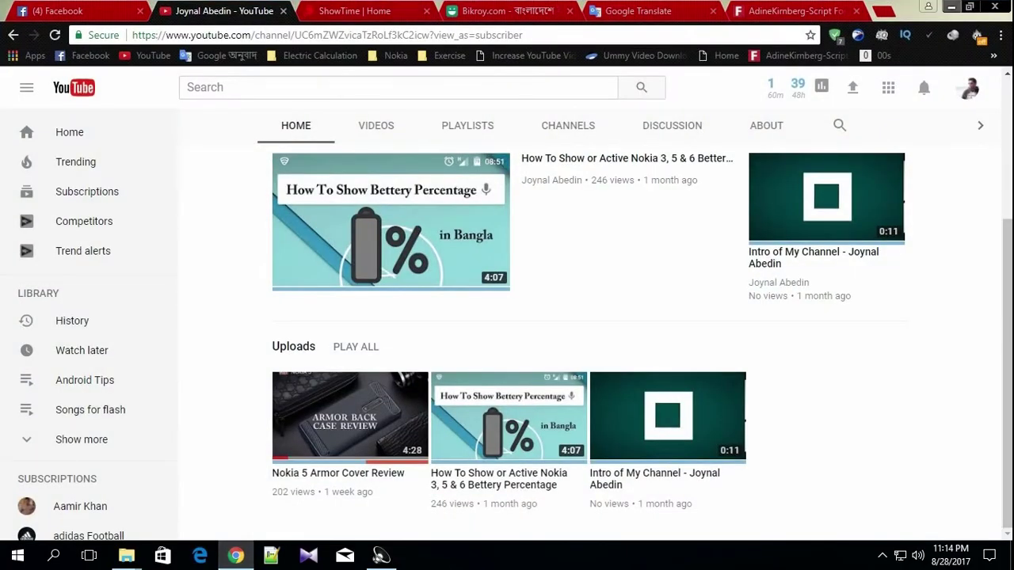
pyautogui.click(951, 6)
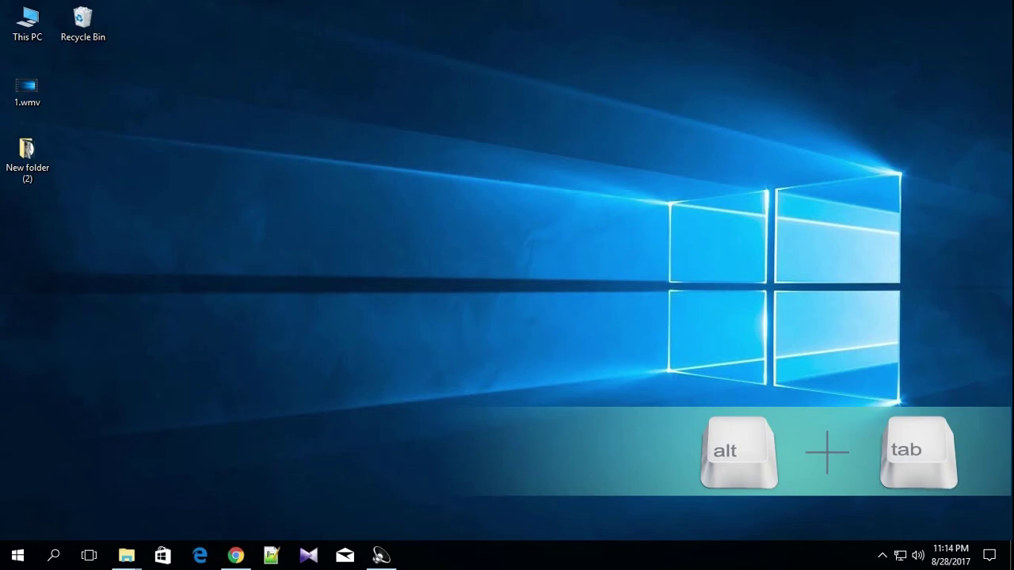
# Cycle forwards and backwards through the open Chrome, Realtek and folder windows in the task switcher
pyautogui.hotkey('alt', 'Tab')
pyautogui.hotkey('alt', 'Tab')
pyautogui.hotkey('alt', 'Tab')
pyautogui.hotkey('alt', 'Tab')
pyautogui.hotkey('alt', 'Tab')
pyautogui.hotkey('alt', 'Tab')
pyautogui.hotkey('alt', 'Tab')
pyautogui.hotkey('alt', 'Tab')
pyautogui.hotkey('alt', 'Tab')
pyautogui.hotkey('alt', 'Tab')
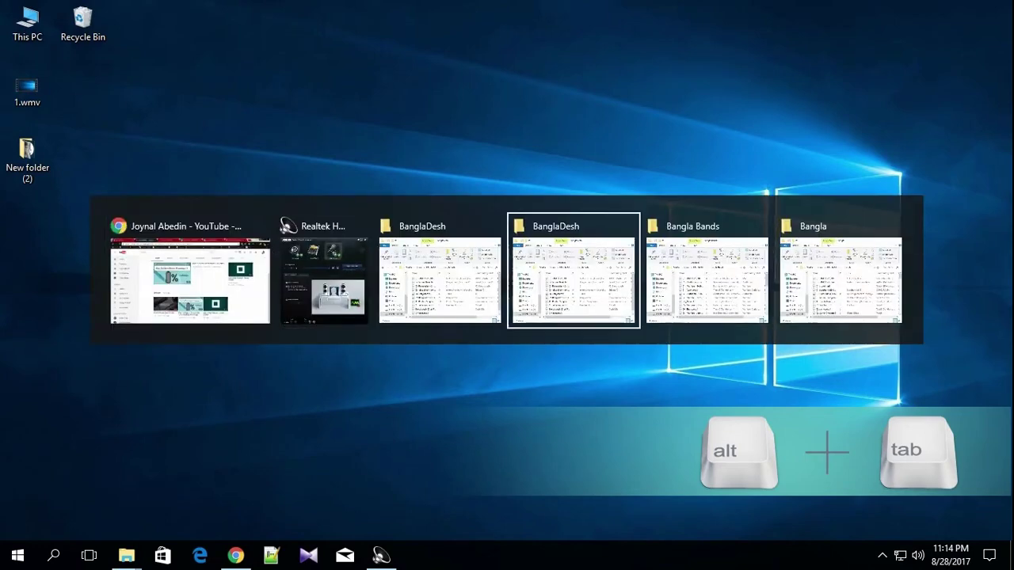
pyautogui.hotkey('alt', 'Tab')
pyautogui.hotkey('alt', 'Tab')
pyautogui.hotkey('alt', 'Tab')
pyautogui.hotkey('alt', 'Tab')
pyautogui.hotkey('alt', 'Tab')
pyautogui.hotkey('alt', 'Tab')
pyautogui.hotkey('alt', 'Tab')
pyautogui.hotkey('alt', 'Tab')
pyautogui.hotkey('alt', 'Tab')
pyautogui.hotkey('alt', 'Tab')
pyautogui.hotkey('alt', 'Tab')
pyautogui.hotkey('alt', 'Tab')
pyautogui.hotkey('alt', 'Tab')
pyautogui.hotkey('alt', 'Tab')
pyautogui.hotkey('alt', 'Tab')
pyautogui.hotkey('alt', 'Tab')
pyautogui.hotkey('alt', 'Tab')
pyautogui.hotkey('alt', 'Tab')
pyautogui.hotkey('alt', 'Tab')
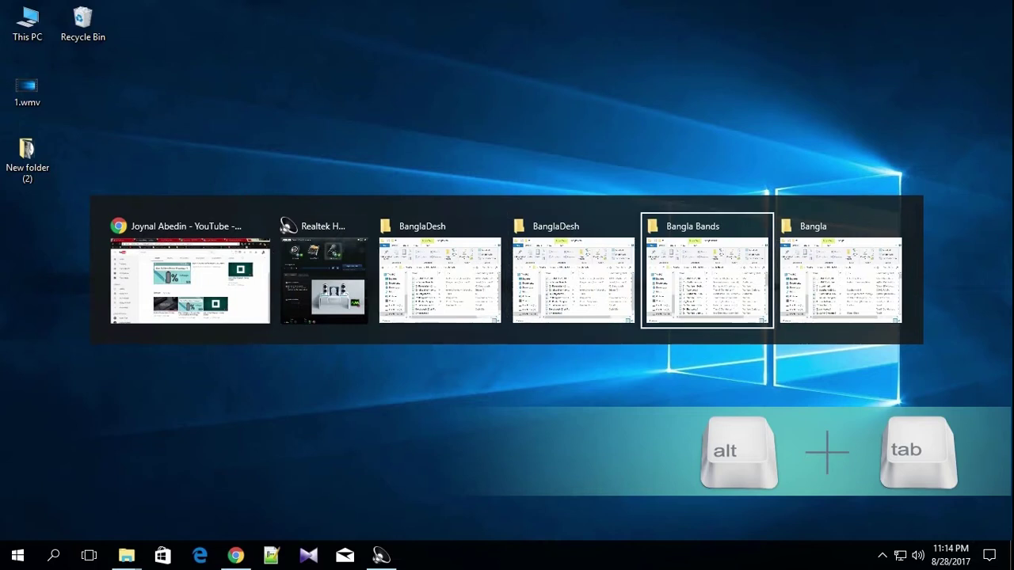
pyautogui.hotkey('alt', 'shift', 'Tab')
pyautogui.hotkey('alt', 'shift', 'Tab')
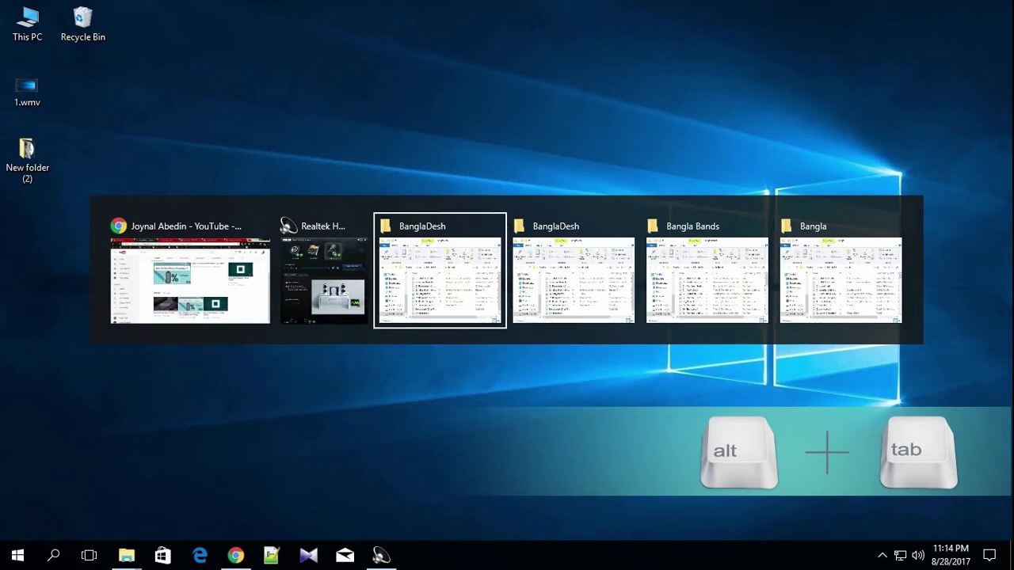
pyautogui.hotkey('alt', 'Tab')
pyautogui.hotkey('alt', 'Tab')
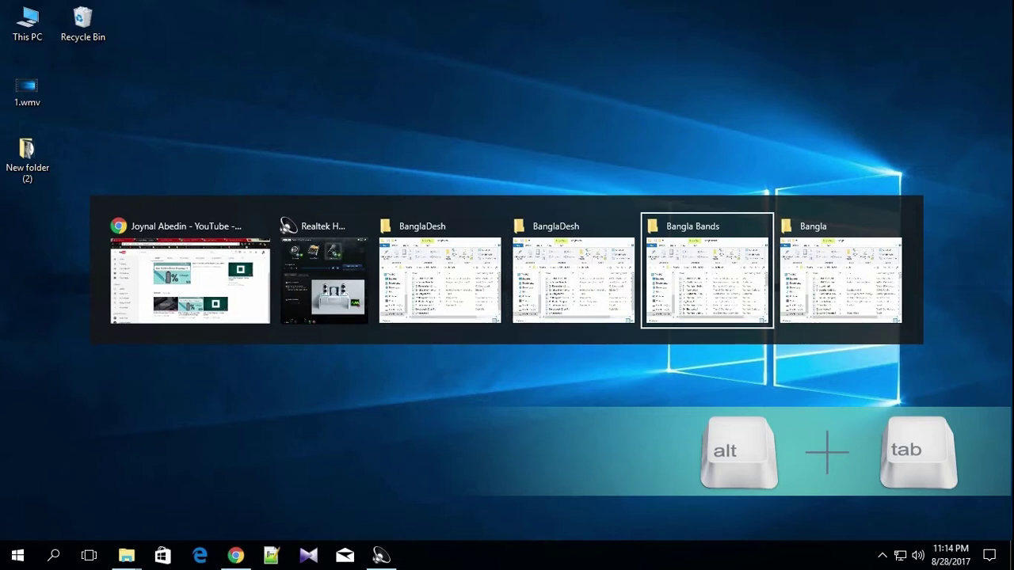
pyautogui.hotkey('alt', 'shift', 'Tab')
pyautogui.hotkey('alt', 'shift', 'Tab')
pyautogui.hotkey('alt', 'shift', 'Tab')
pyautogui.hotkey('alt', 'shift', 'Tab')
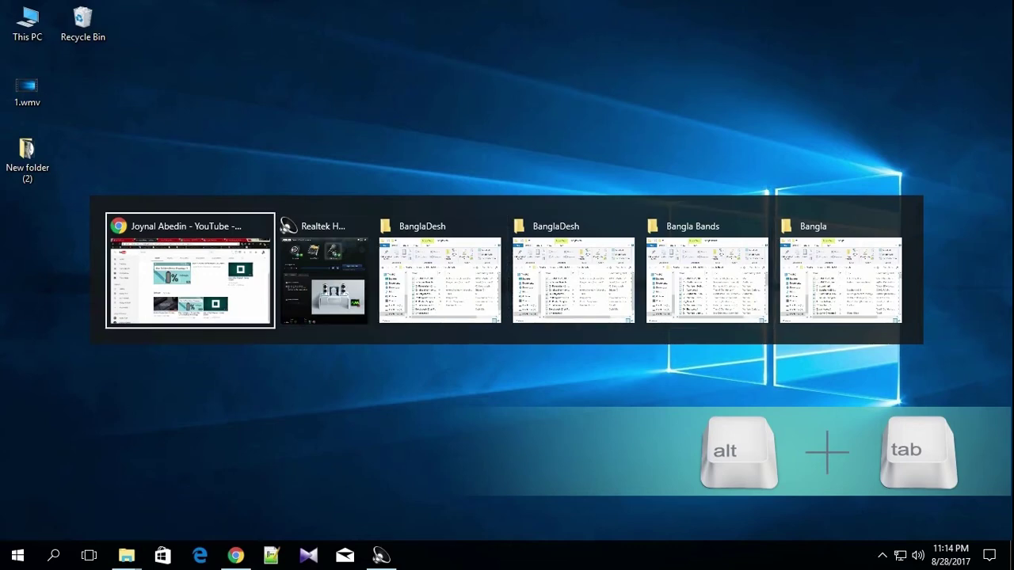
pyautogui.hotkey('alt', 'Tab')
pyautogui.hotkey('alt', 'Tab')
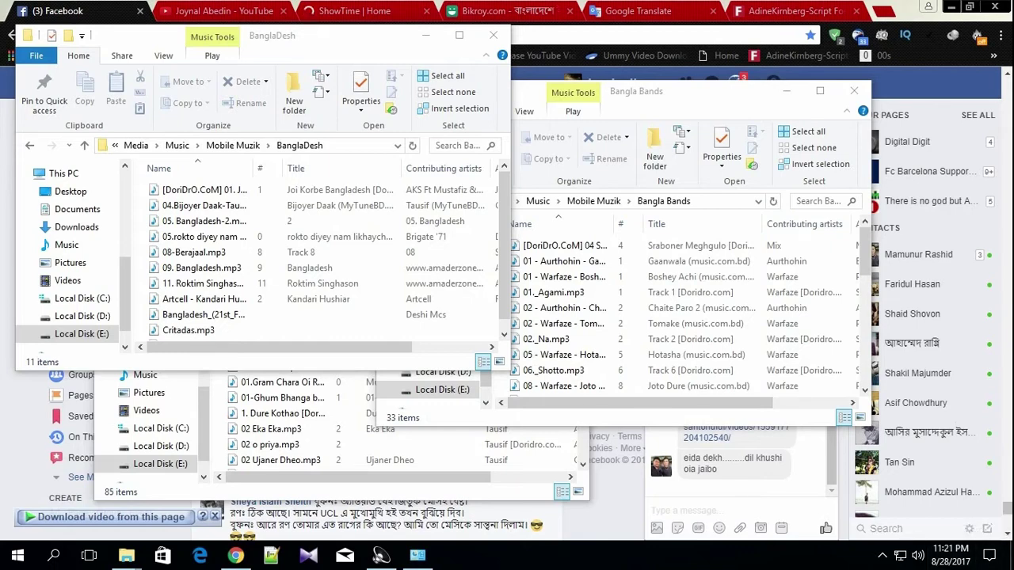
# Hide all open windows to show the desktop, and refresh it
pyautogui.click(1012, 558)
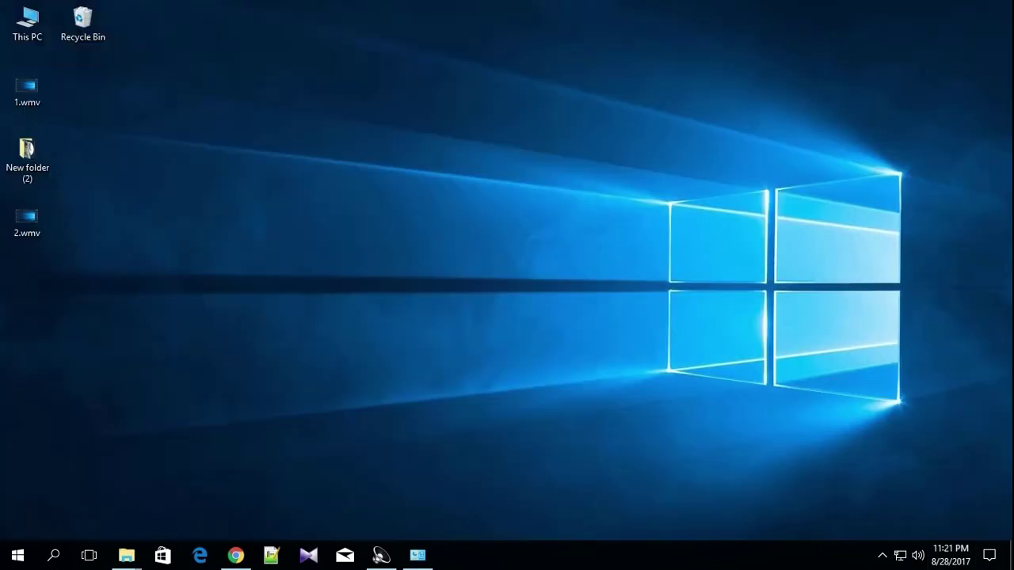
pyautogui.rightClick(223, 214)
pyautogui.click(254, 259)
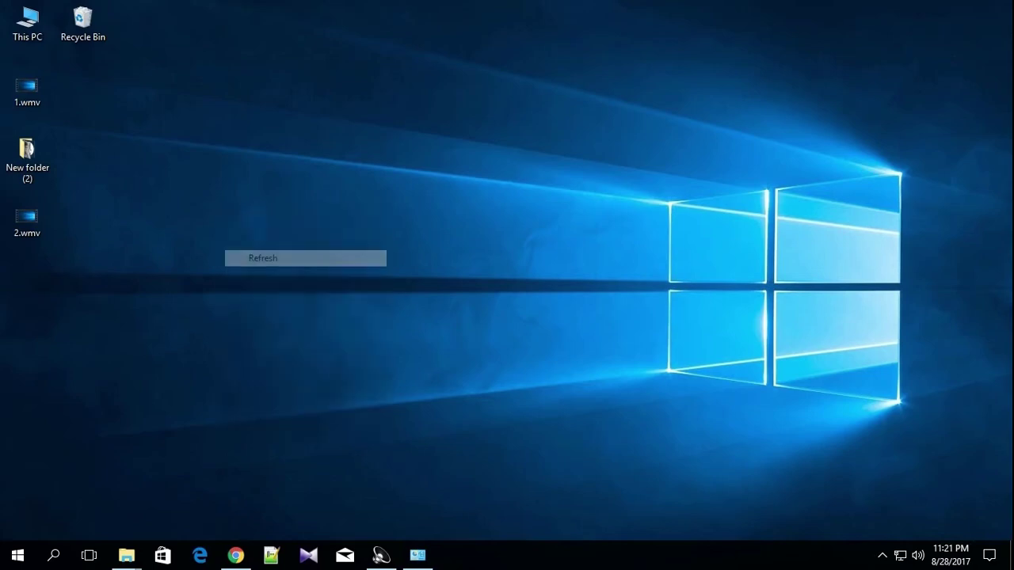
# Bring up Chrome and the BanglaDesh, Bangla and Bangla Bands folder windows on the desktop
pyautogui.click(235, 555)
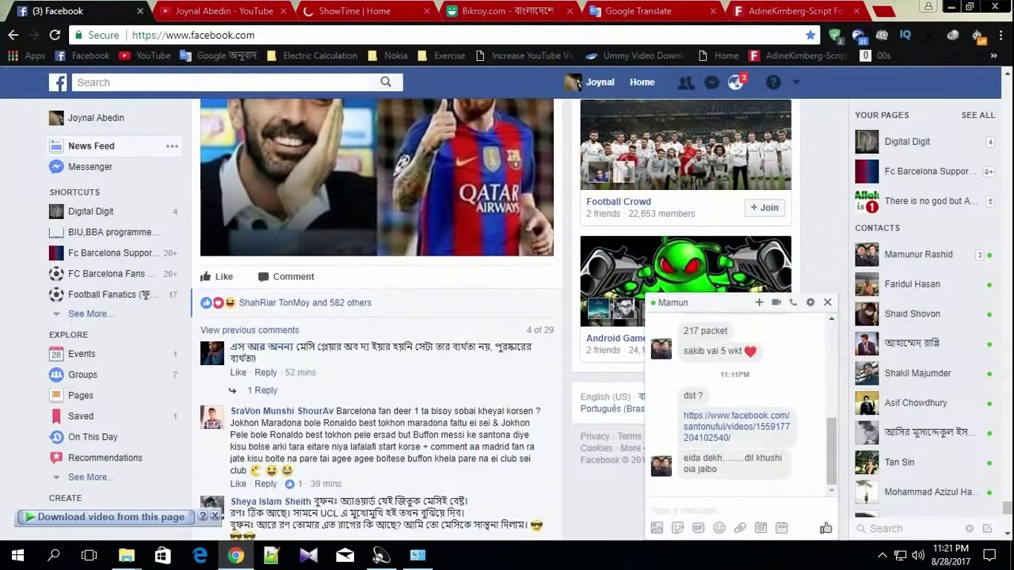
pyautogui.moveTo(127, 555)
pyautogui.click(63, 495)
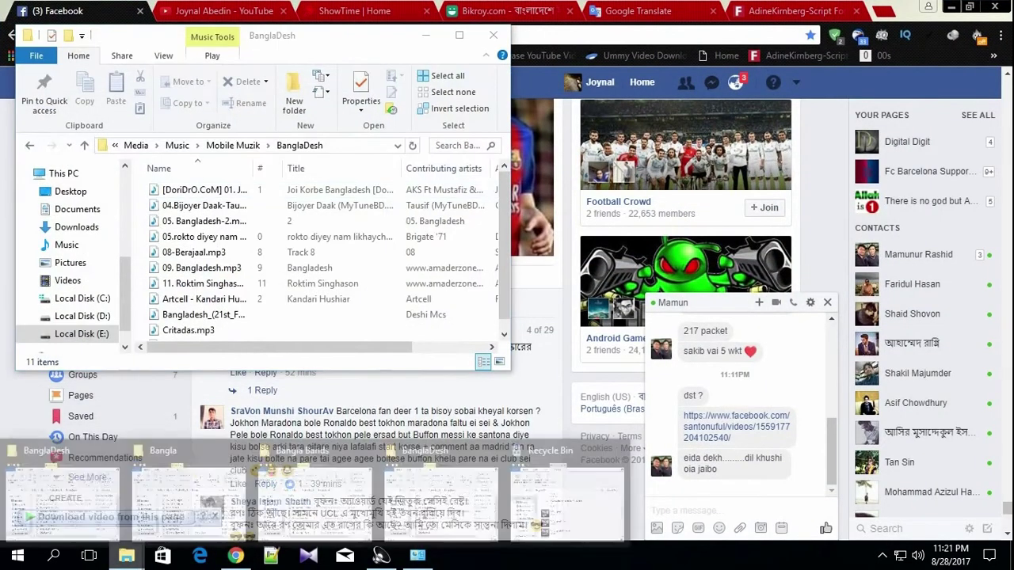
pyautogui.click(189, 495)
pyautogui.click(315, 495)
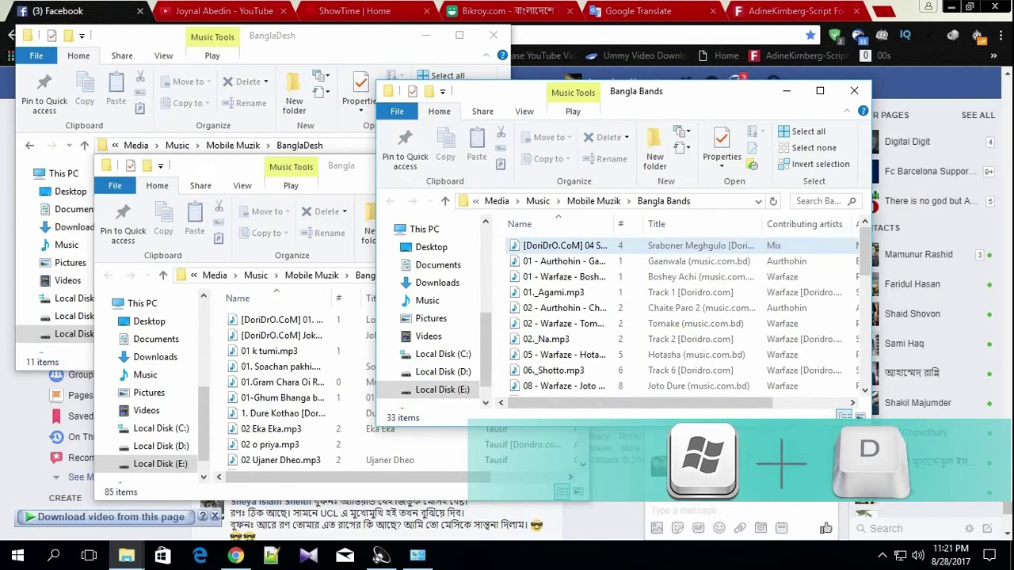
# Minimize Chrome and the folder windows all at once, and refresh the desktop
pyautogui.press('super+d')
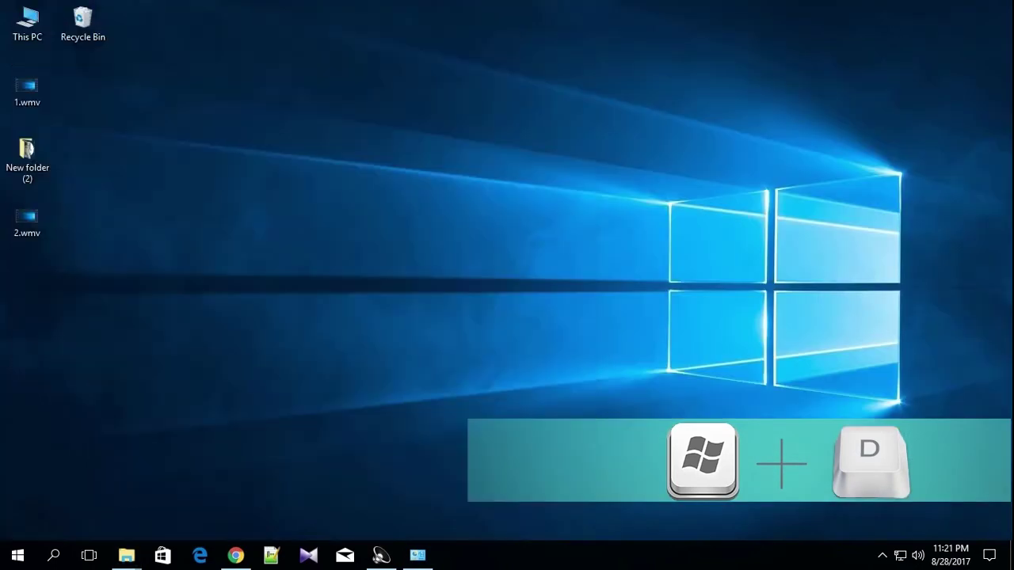
pyautogui.rightClick(456, 172)
pyautogui.click(491, 215)
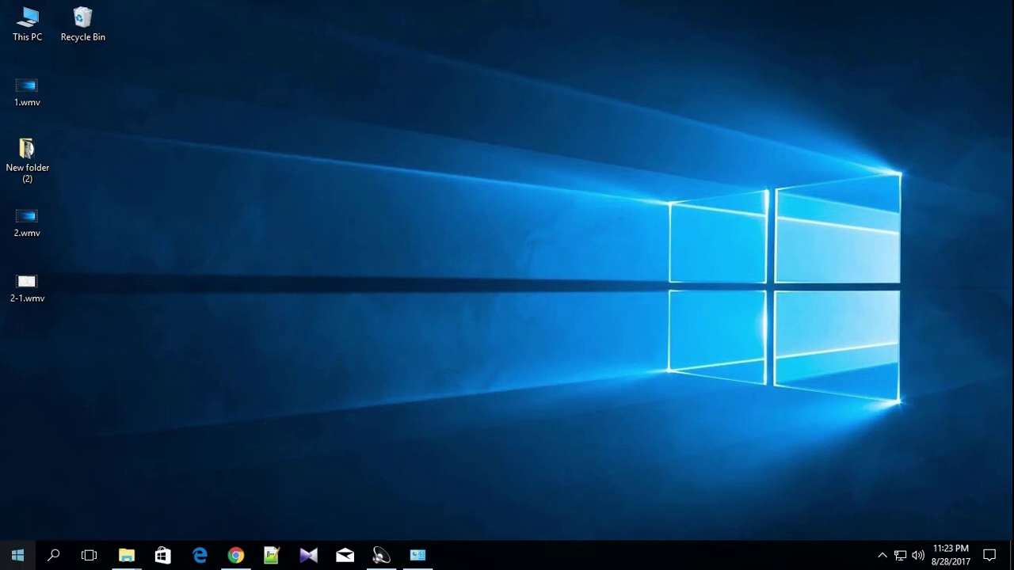
# Show the Start button's Shut down or sign out options and dismiss them without choosing one
pyautogui.rightClick(11, 559)
pyautogui.click(12, 565)
pyautogui.rightClick(24, 568)
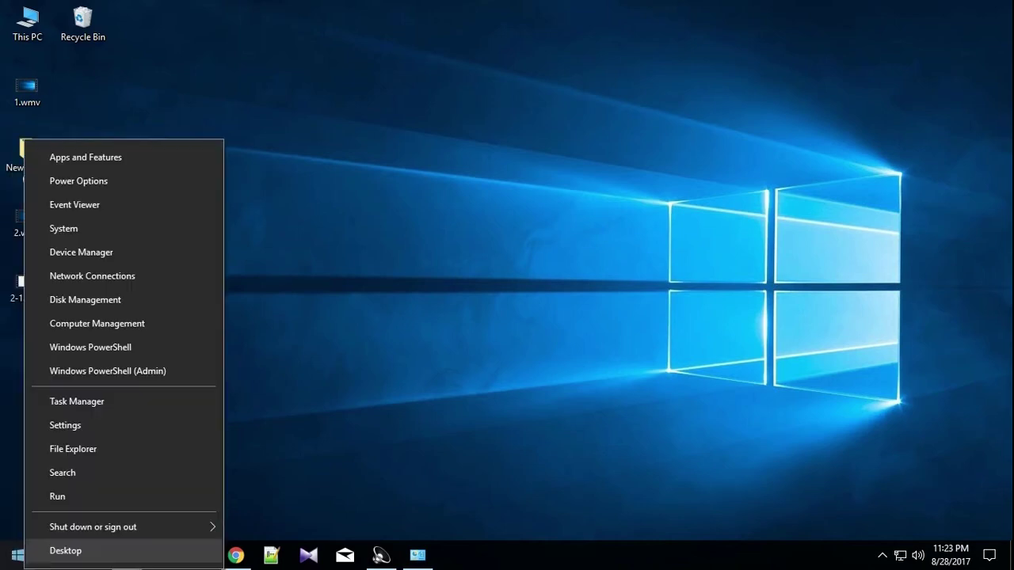
pyautogui.moveTo(92, 527)
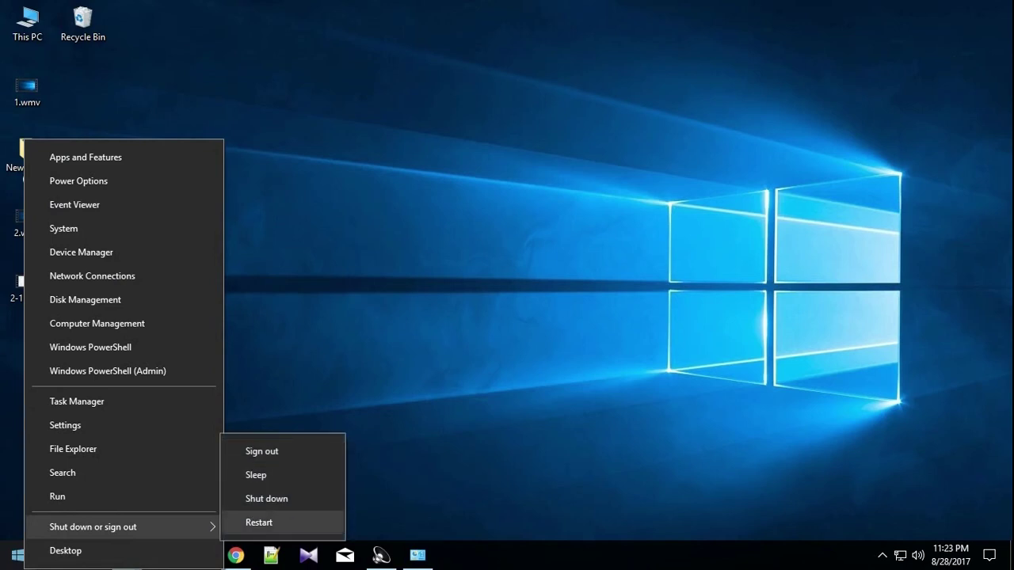
pyautogui.press('Escape')
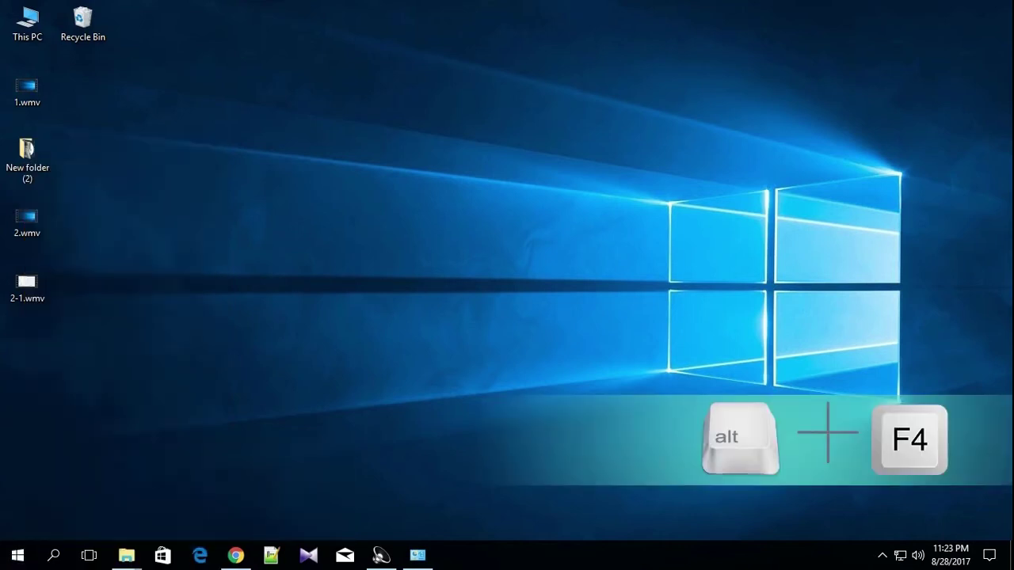
# Bring up the Shut Down Windows dialog and browse through its actions, such as Restart and Sign out
pyautogui.hotkey('alt', 'F4')
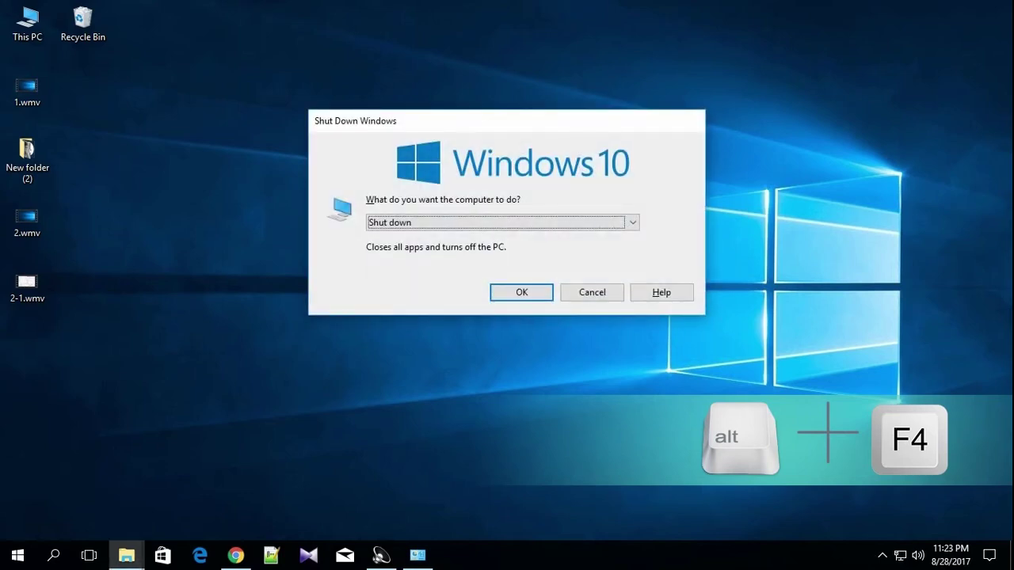
pyautogui.press('Down')
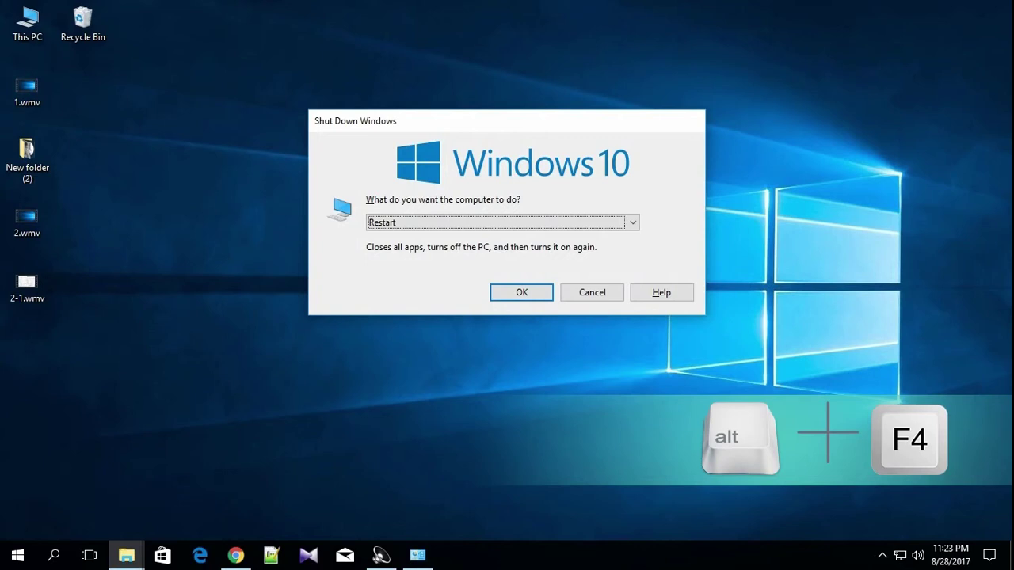
pyautogui.press('Up')
pyautogui.press('Up')
pyautogui.press('Up')
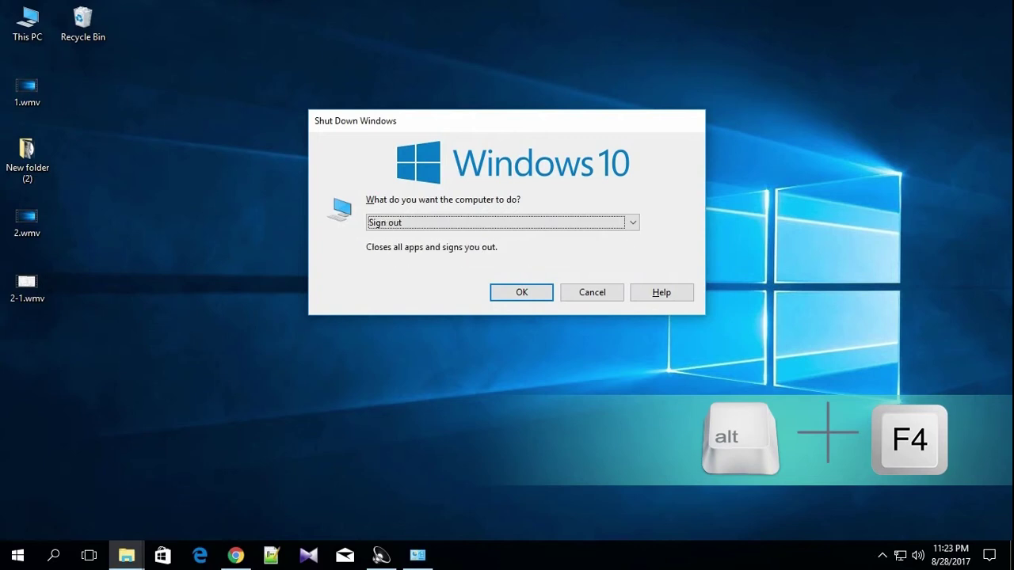
pyautogui.press('Down')
pyautogui.press('Down')
pyautogui.press('Down')
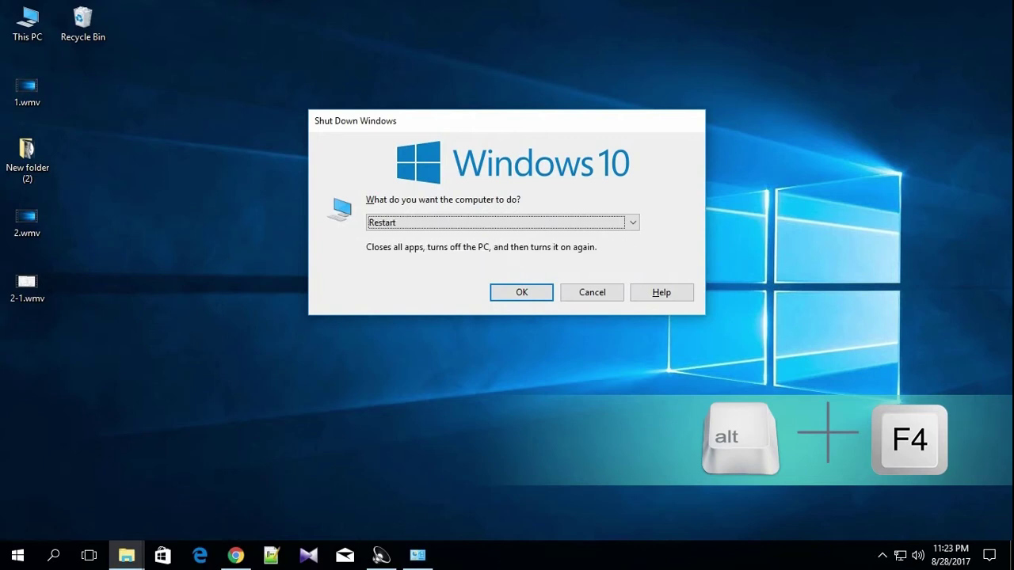
pyautogui.press('Up')
pyautogui.press('Up')
pyautogui.press('Down')
pyautogui.press('Down')
pyautogui.press('Up')
pyautogui.press('Up')
pyautogui.press('Up')
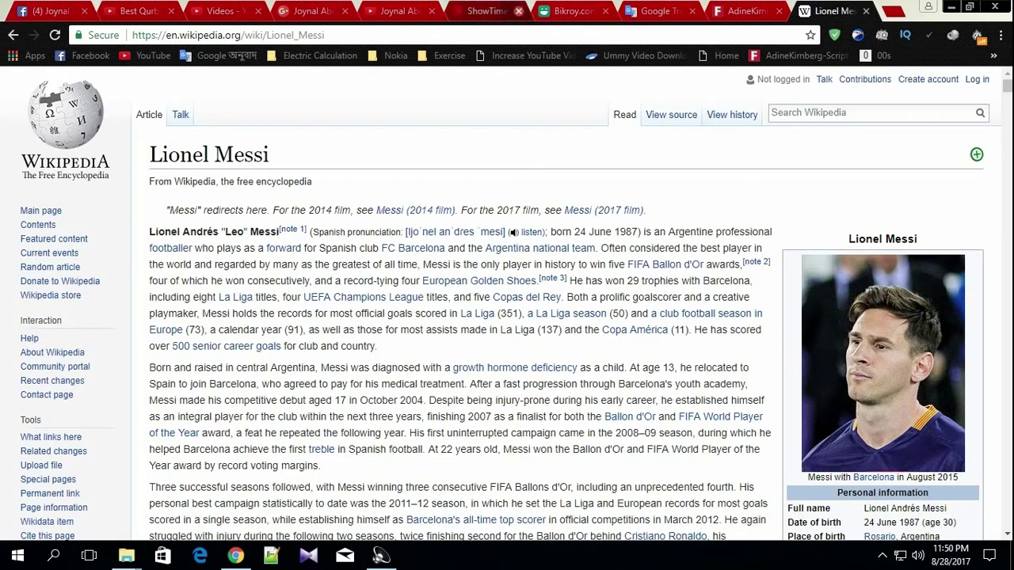
# Close the ShowTime, Bikroy, Google Translate, AdineKirnberg font and Lionel Messi tabs in Chrome, and switch to the Google+ tab
pyautogui.click(519, 11)
pyautogui.click(518, 11)
pyautogui.click(519, 11)
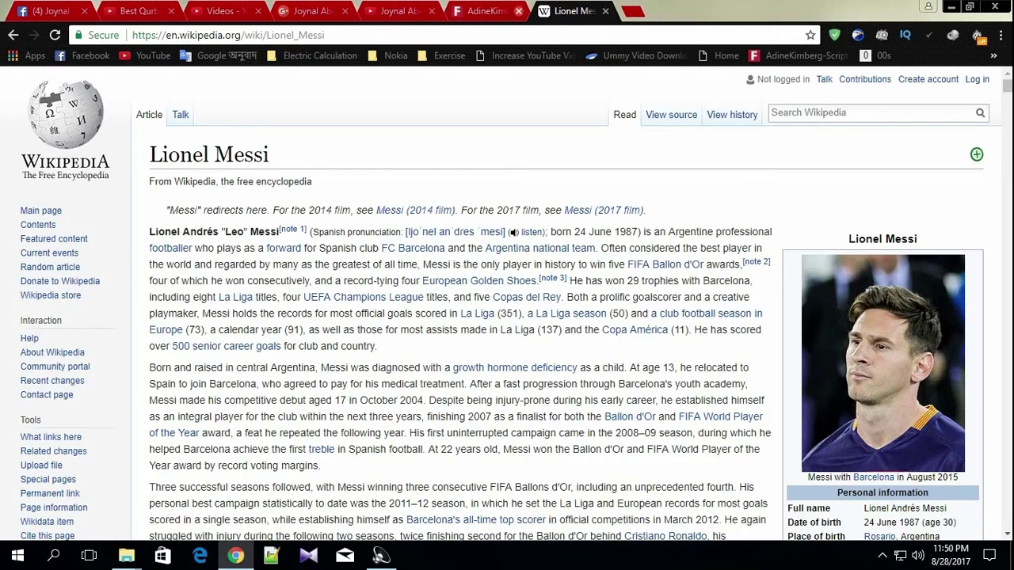
pyautogui.click(518, 11)
pyautogui.click(519, 11)
pyautogui.click(372, 11)
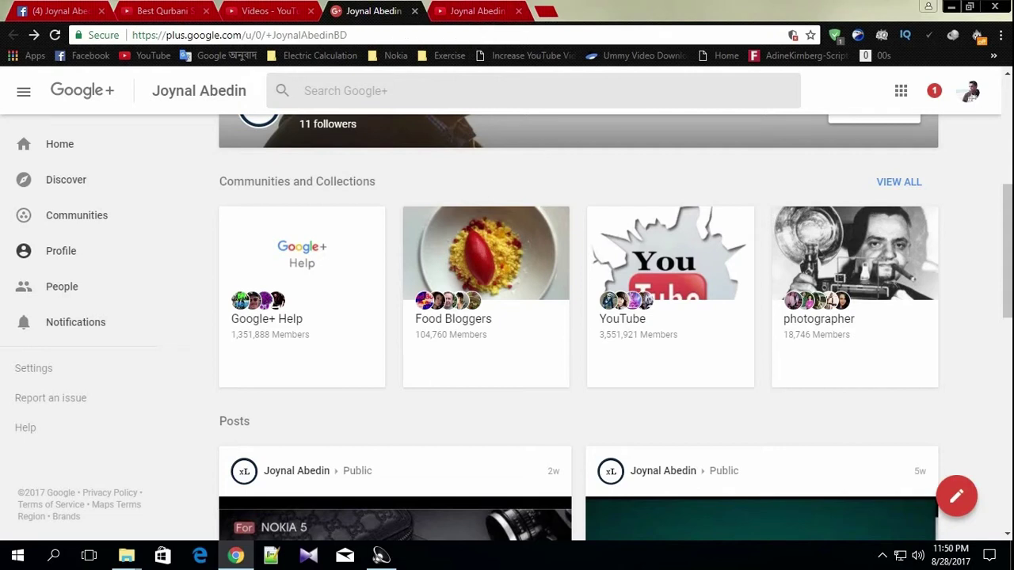
# Reopen the four most recently closed tabs one by one: Lionel Messi, AdineKirnberg font, Google Translate and Bikroy
pyautogui.rightClick(370, 11)
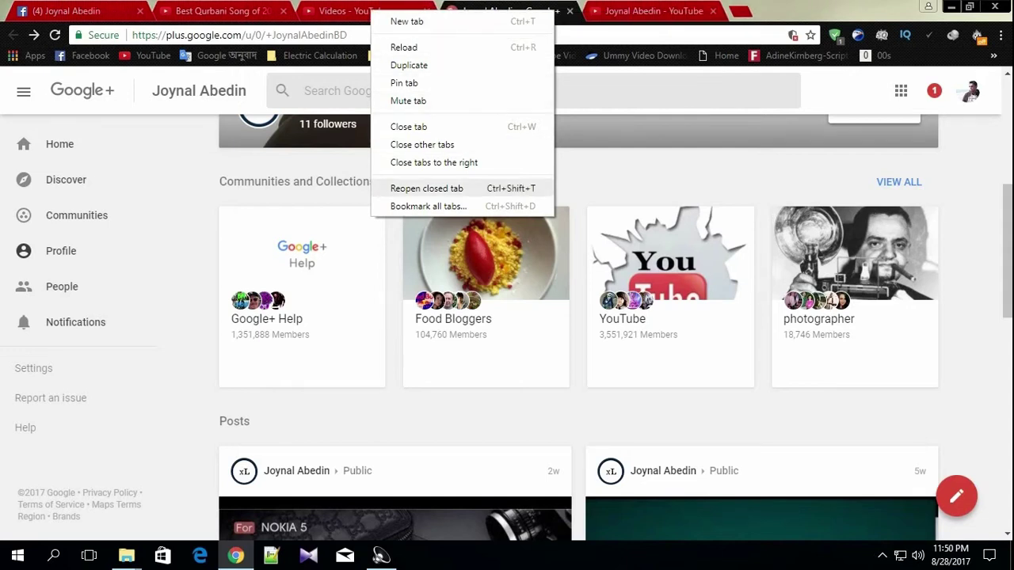
pyautogui.click(426, 188)
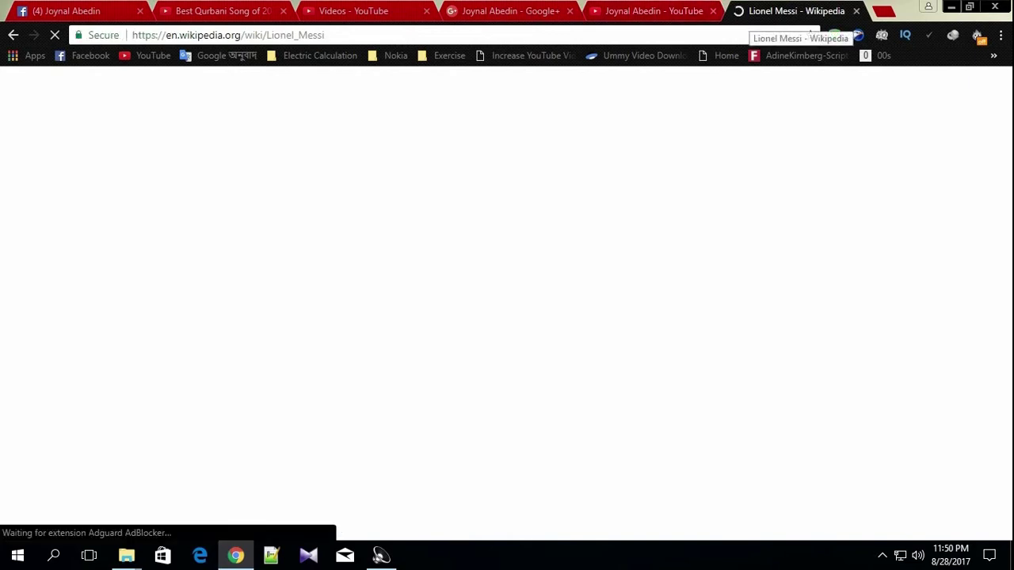
pyautogui.rightClick(767, 12)
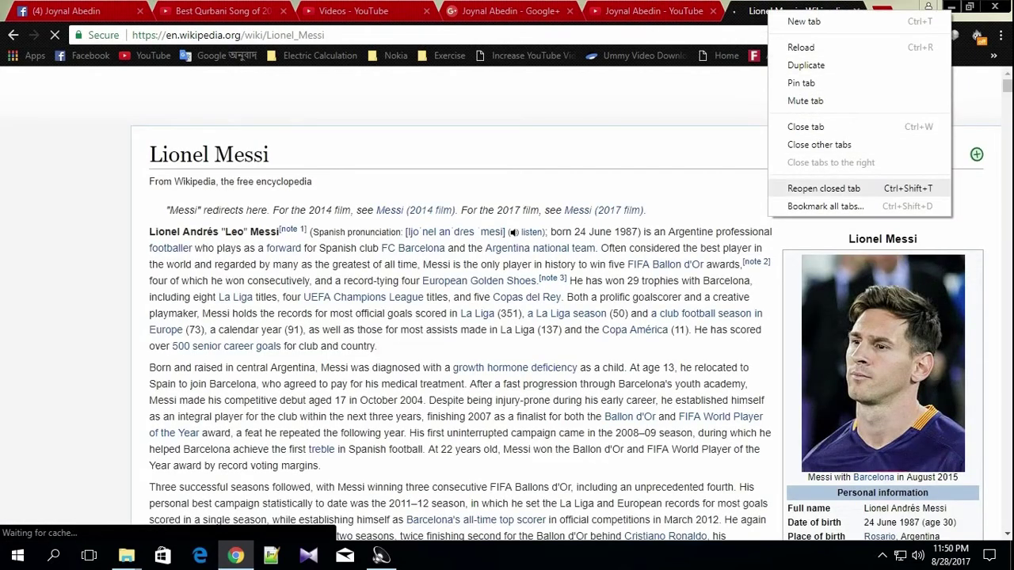
pyautogui.click(815, 188)
pyautogui.rightClick(690, 11)
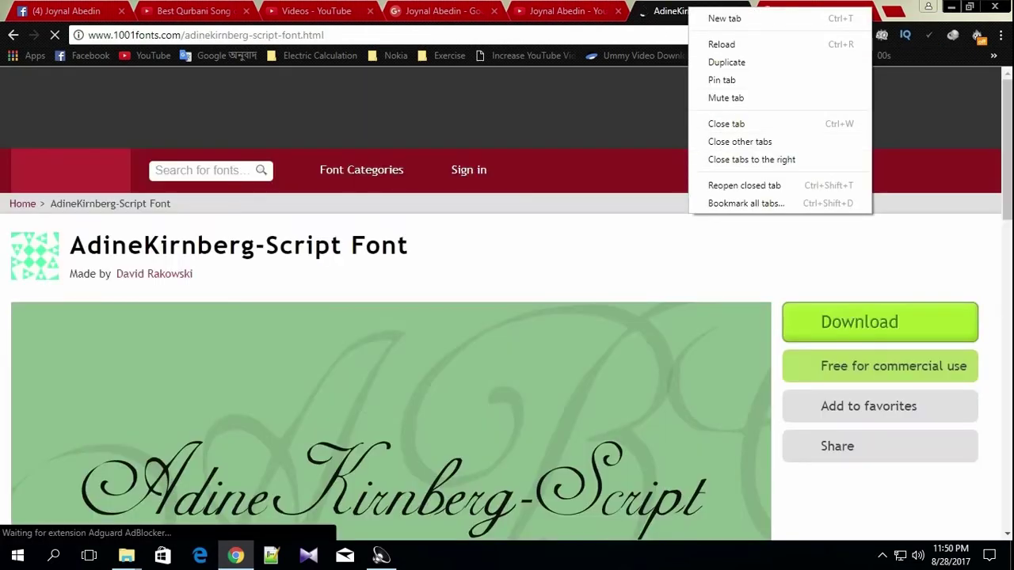
pyautogui.click(792, 185)
pyautogui.rightClick(599, 11)
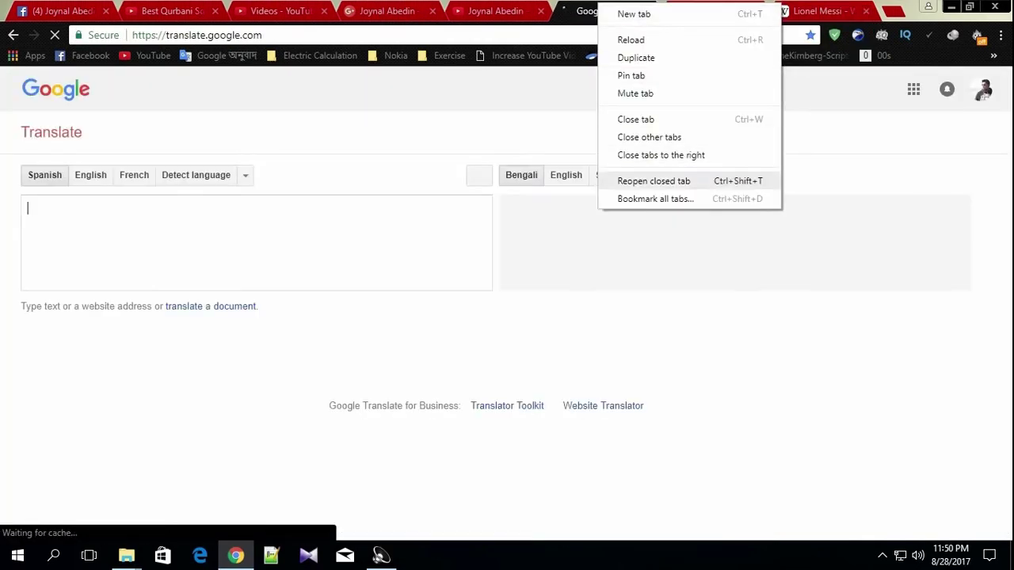
pyautogui.click(682, 181)
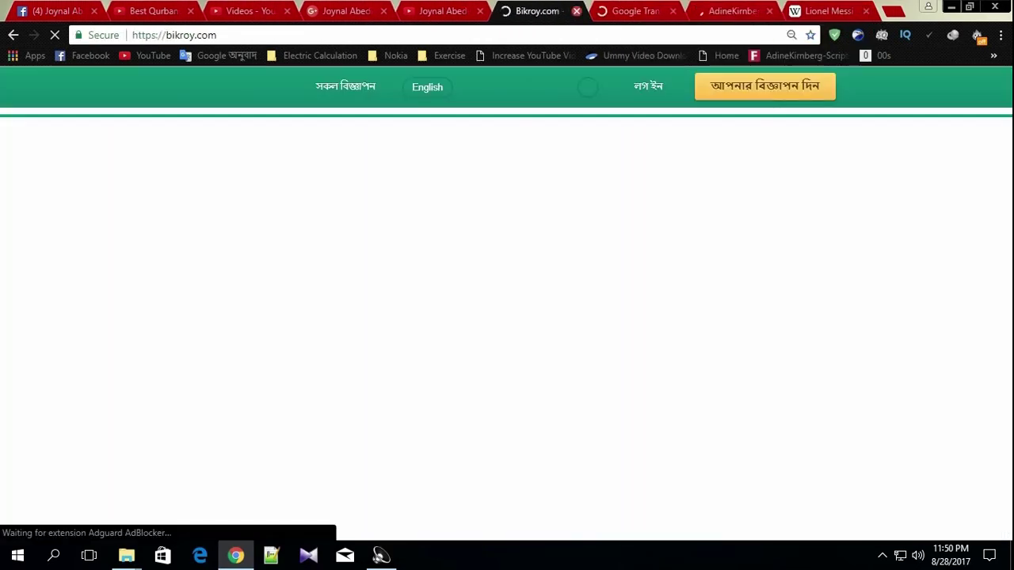
# Close the reopened Bikroy, Google Translate, AdineKirnberg font and Lionel Messi tabs again
pyautogui.hotkey('ctrl', 'w')
pyautogui.hotkey('ctrl', 'w')
pyautogui.hotkey('ctrl', 'w')
pyautogui.hotkey('ctrl', 'w')
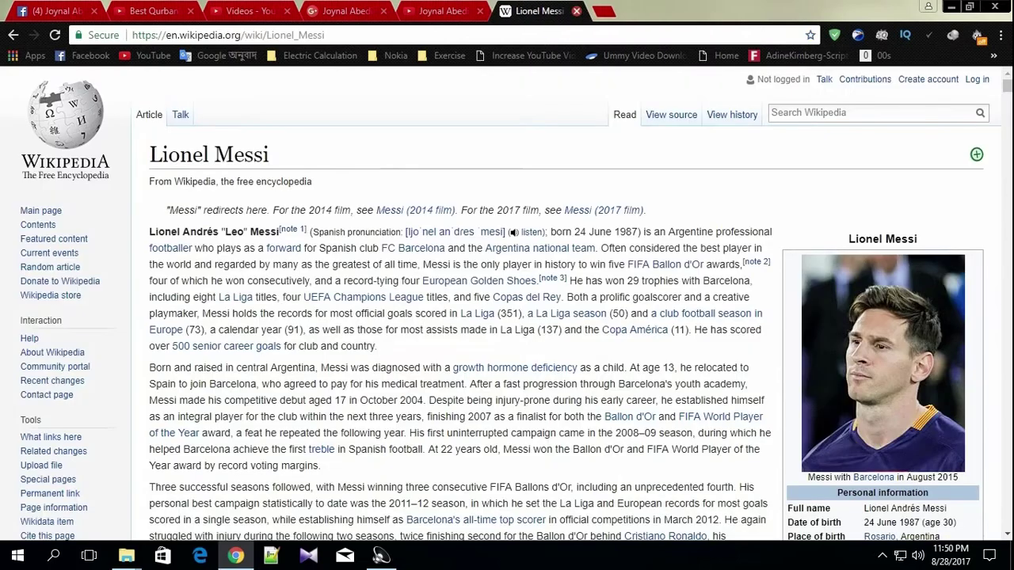
pyautogui.hotkey('ctrl', 'w')
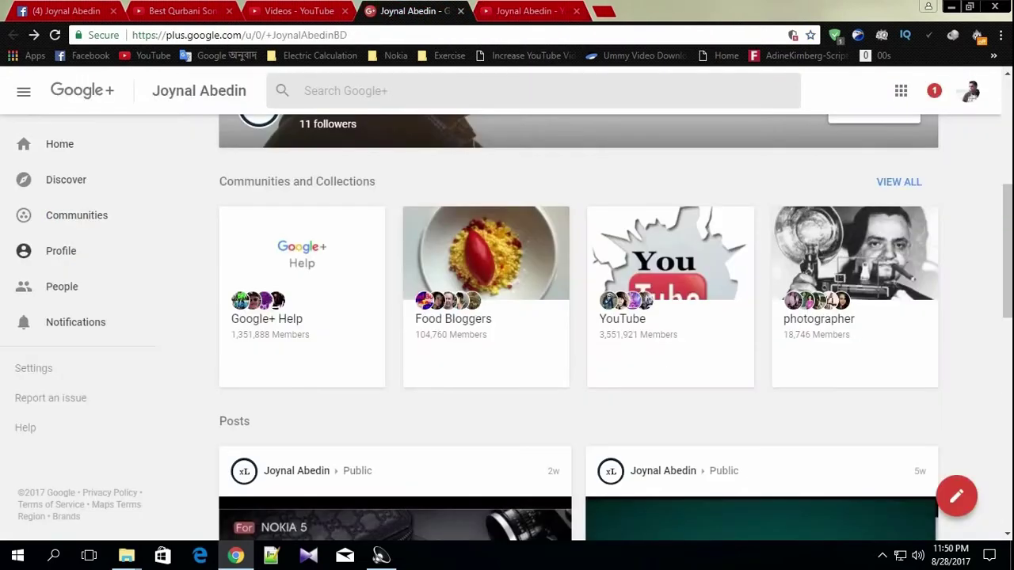
# Look up the reopen option for closed tabs, and reopen the three most recently closed tabs, starting with the Lionel Messi Wikipedia page
pyautogui.rightClick(436, 12)
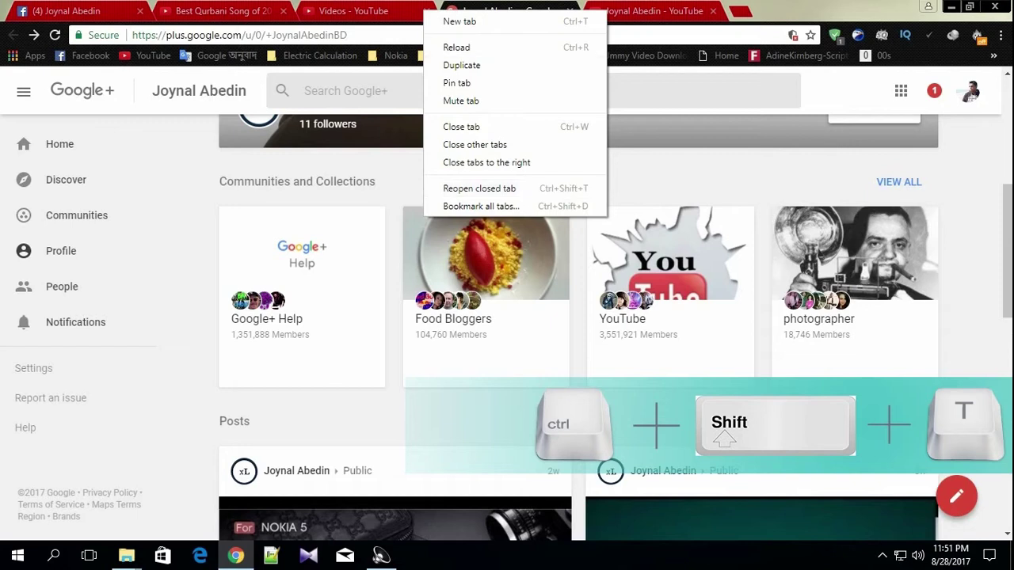
pyautogui.press('Escape')
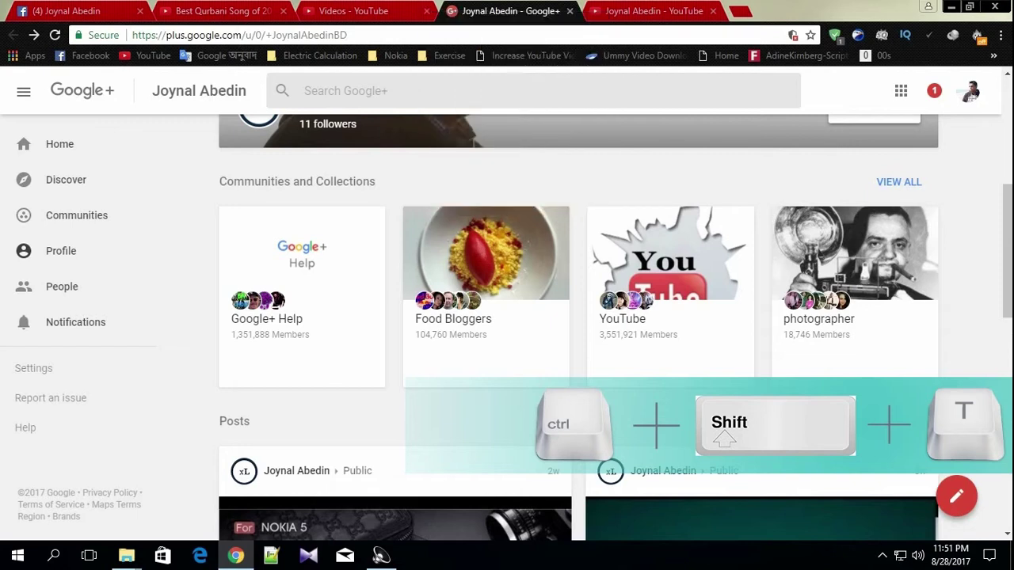
pyautogui.hotkey('ctrl', 'shift', 't')
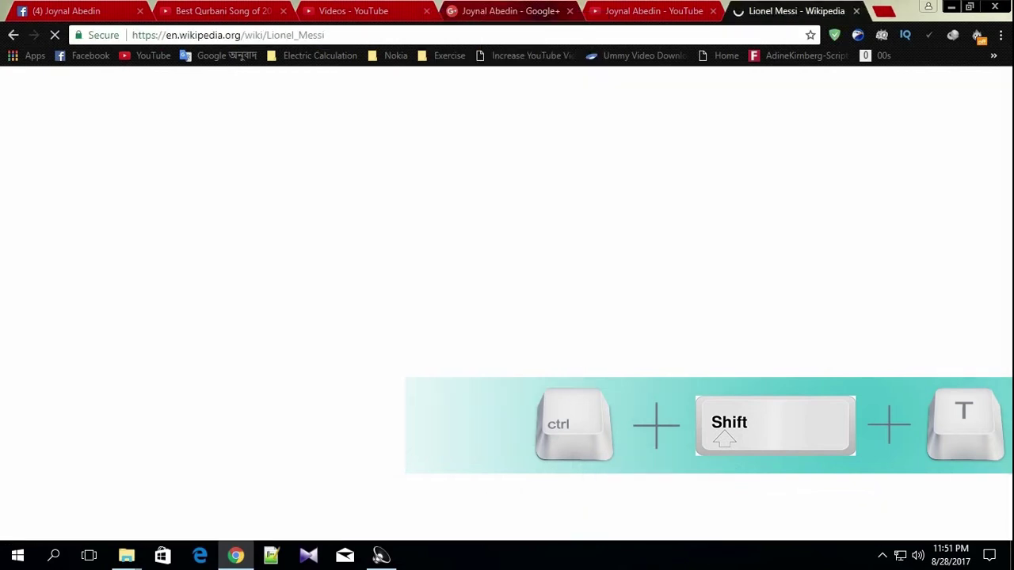
pyautogui.hotkey('ctrl', 'shift', 't')
pyautogui.hotkey('ctrl', 'shift', 't')
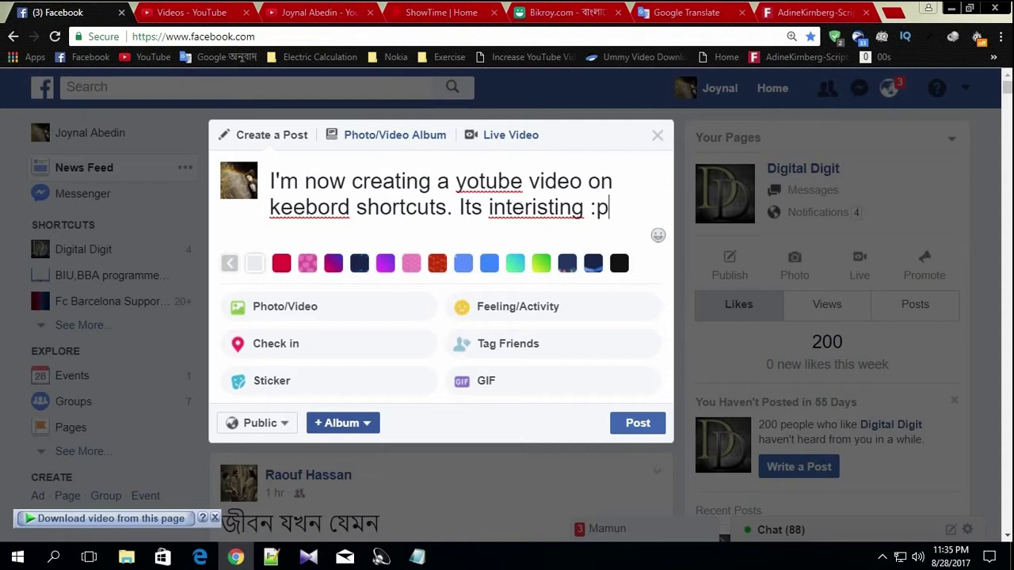
# Move the text cursor back through both lines of the Facebook post draft and return it to the end of the text
pyautogui.press('Up')
pyautogui.press('Left')
pyautogui.press('Left')
pyautogui.press('Left')
pyautogui.press('Left')
pyautogui.press('Left')
pyautogui.press('Left')
pyautogui.press('Left')
pyautogui.press('Left')
pyautogui.press('Down')
pyautogui.press('Right')
pyautogui.press('Right')
pyautogui.press('Right')
pyautogui.press('Right')
pyautogui.press('Right')
pyautogui.press('Right')
pyautogui.press('Right')
pyautogui.press('Right')
pyautogui.press('Right')
# Delete the end of the post draft character by character back to "shortcu", and undo the deletion
pyautogui.press('BackSpace')
pyautogui.press('BackSpace')
pyautogui.press('BackSpace')
pyautogui.press('BackSpace')
pyautogui.press('BackSpace')
pyautogui.press('BackSpace')
pyautogui.press('BackSpace')
pyautogui.press('BackSpace')
pyautogui.press('BackSpace')
pyautogui.press('BackSpace')
pyautogui.press('BackSpace')
pyautogui.press('BackSpace')
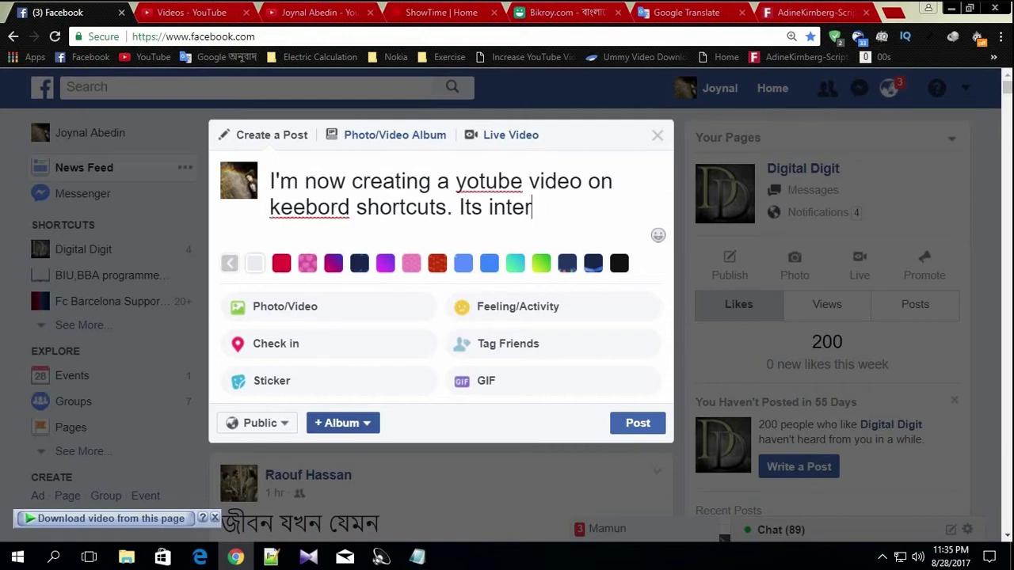
pyautogui.press('BackSpace')
pyautogui.press('BackSpace')
pyautogui.press('BackSpace')
pyautogui.press('BackSpace')
pyautogui.press('BackSpace')
pyautogui.press('BackSpace')
pyautogui.press('BackSpace')
pyautogui.press('BackSpace')
pyautogui.press('BackSpace')
pyautogui.press('BackSpace')
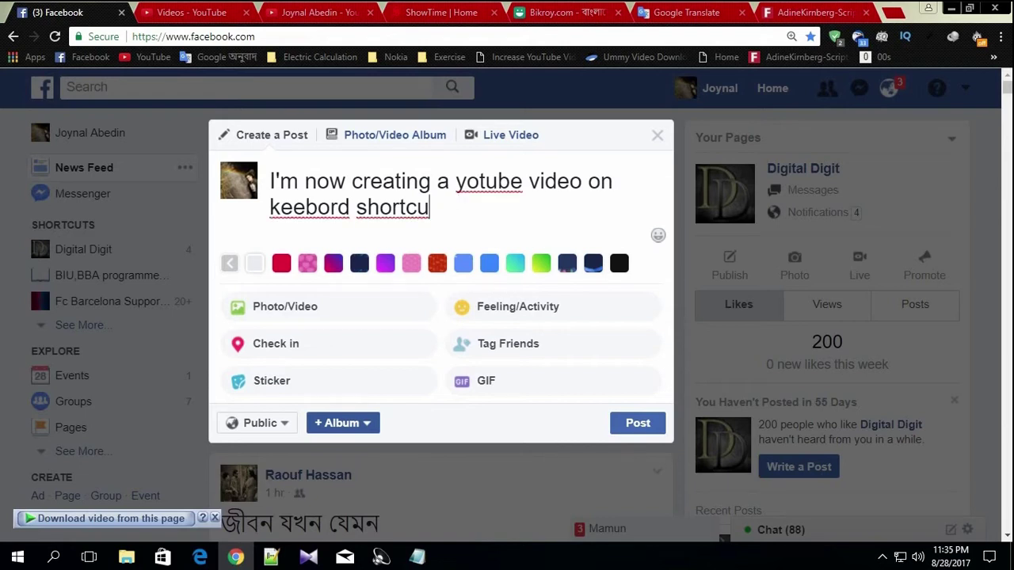
pyautogui.hotkey('ctrl', 'z')
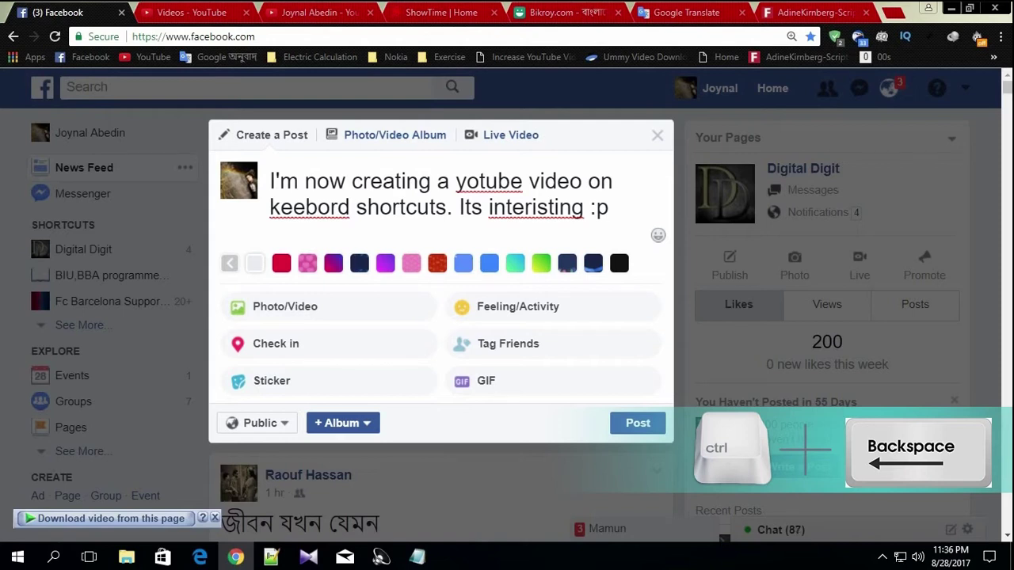
# Delete the end of the post draft one word at a time, back to "video on"
pyautogui.hotkey('ctrl', 'BackSpace')
pyautogui.hotkey('ctrl', 'BackSpace')
pyautogui.hotkey('ctrl', 'BackSpace')
pyautogui.hotkey('ctrl', 'BackSpace')
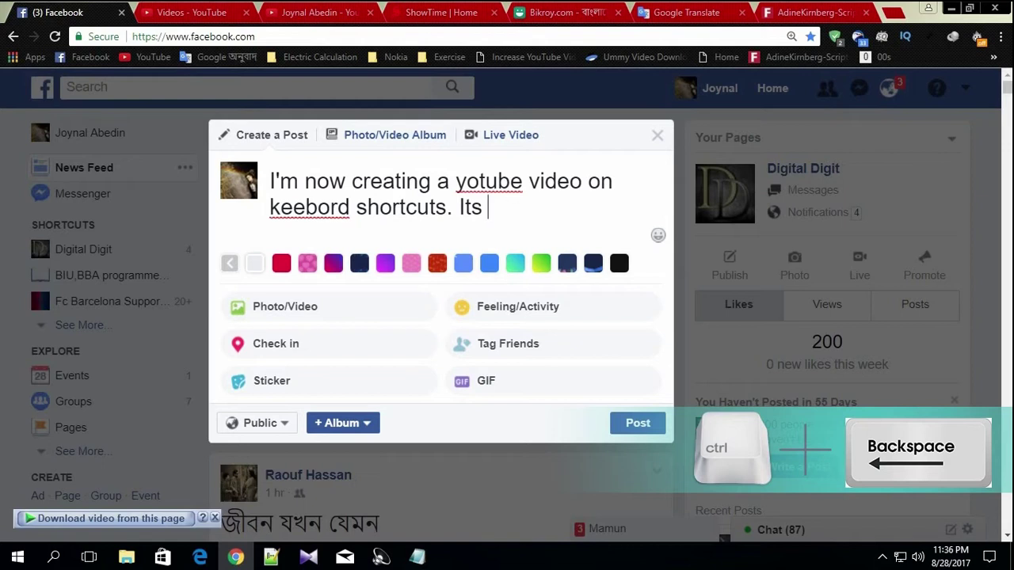
pyautogui.hotkey('ctrl', 'BackSpace')
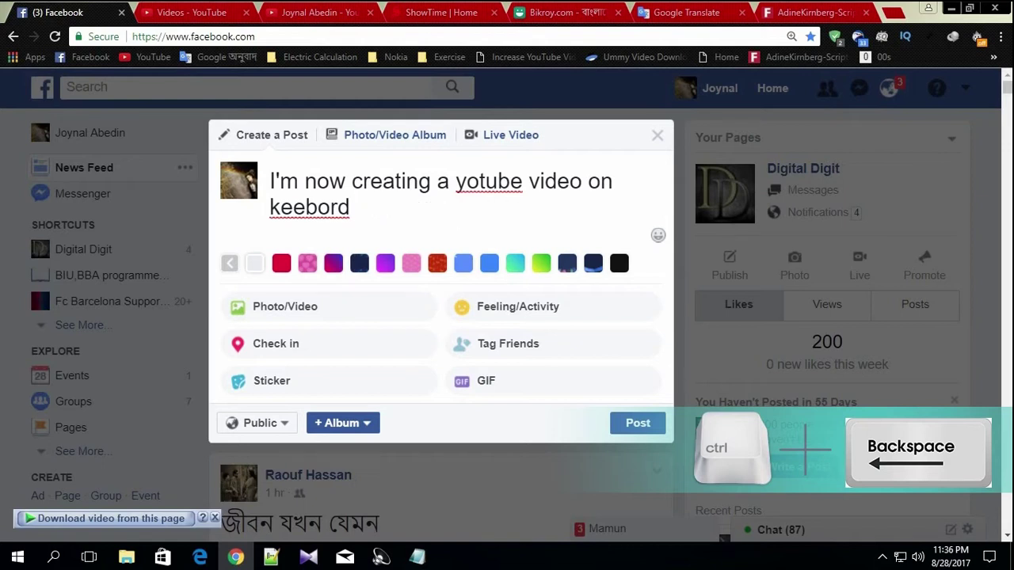
pyautogui.hotkey('ctrl', 'BackSpace')
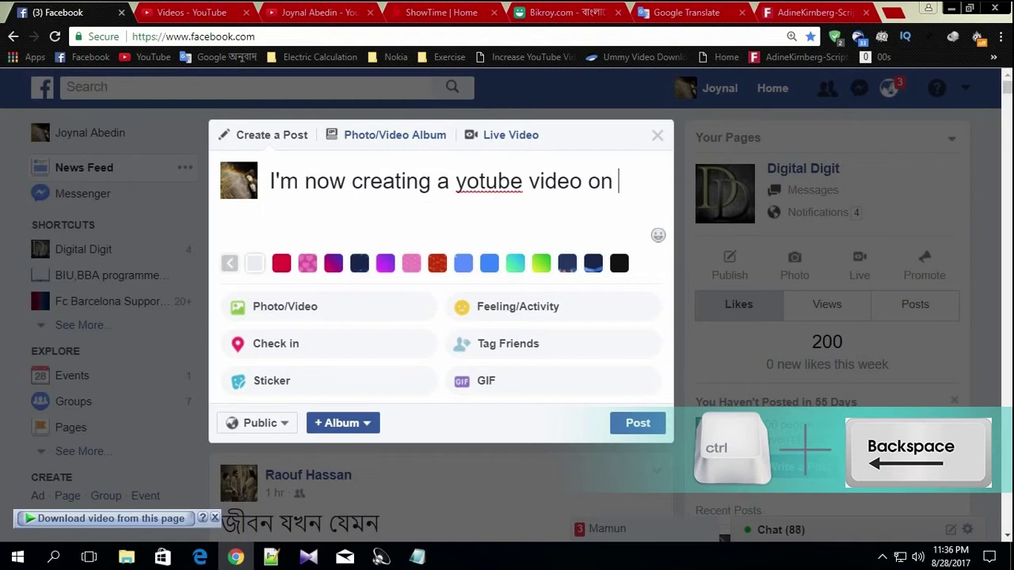
# Continue the post draft with the correctly spelled word "keyboard" followed by "....", removing the mistyped "kew"
pyautogui.write('kew')
pyautogui.hotkey('ctrl', 'BackSpace')
pyautogui.write('keyboard ')
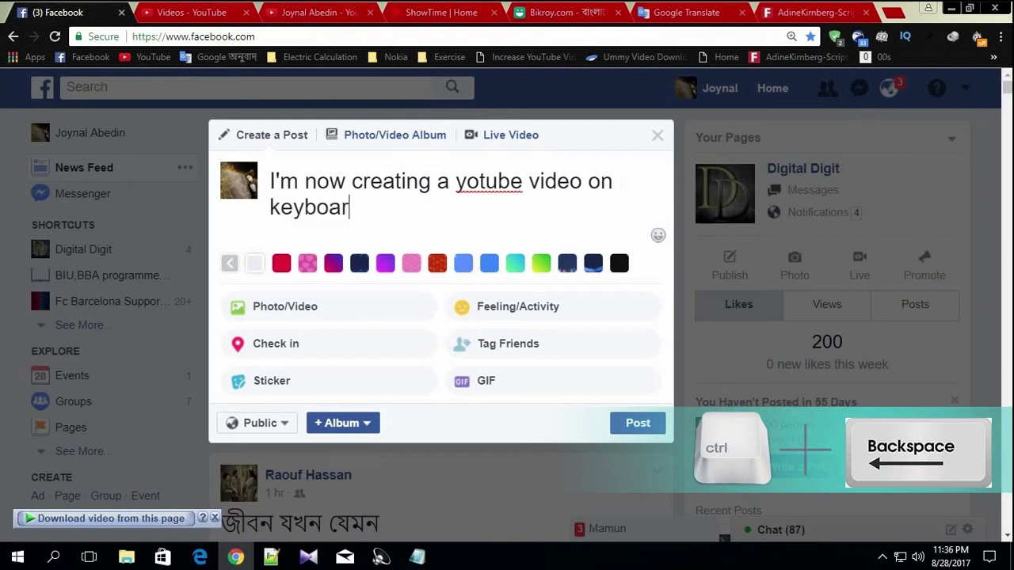
pyautogui.write('....')
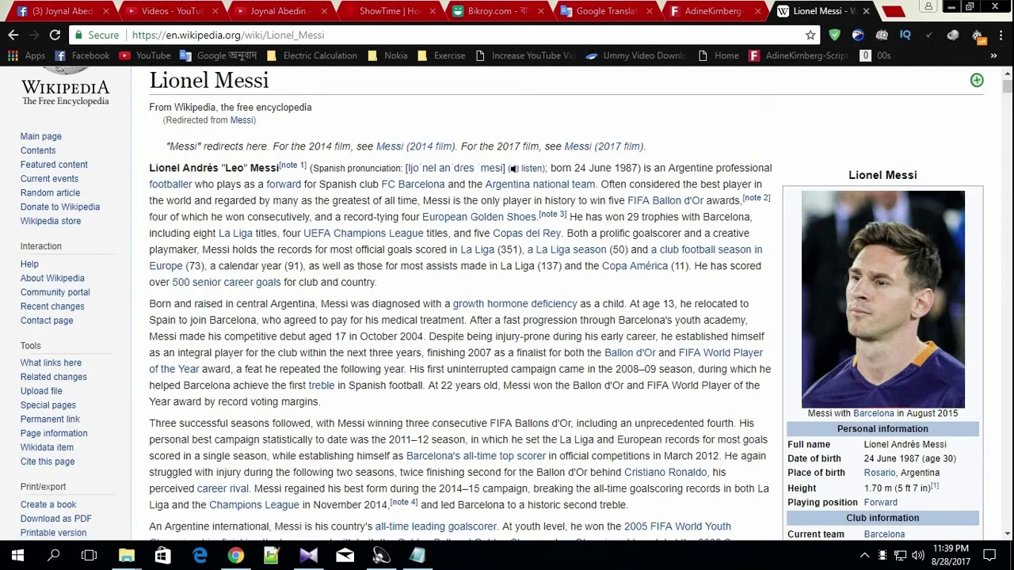
# Zoom the Lionel Messi Wikipedia page in to 175% and beyond, and zoom it back out
pyautogui.scroll(-5, 507, 313)
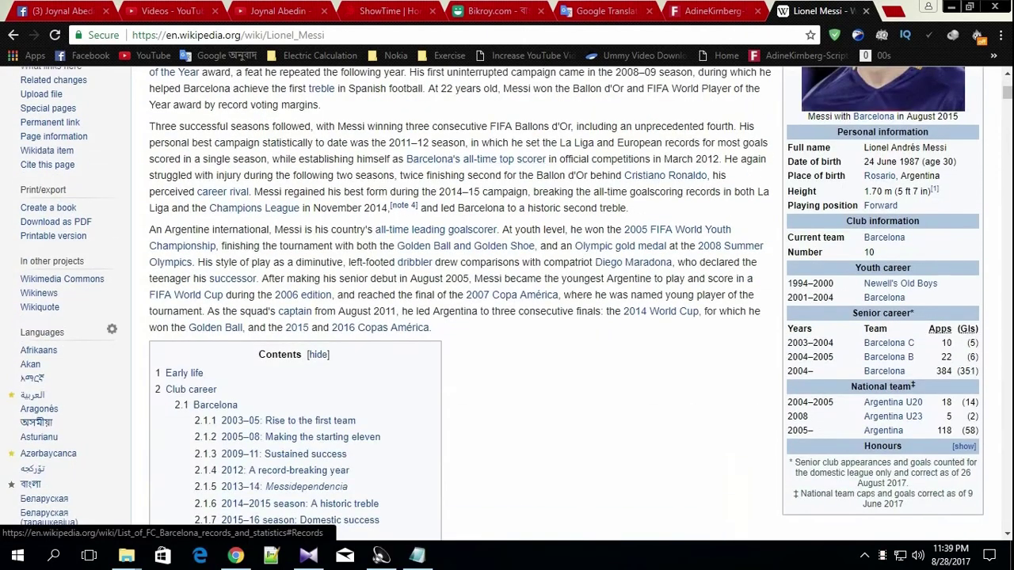
pyautogui.scroll(5, 507, 313)
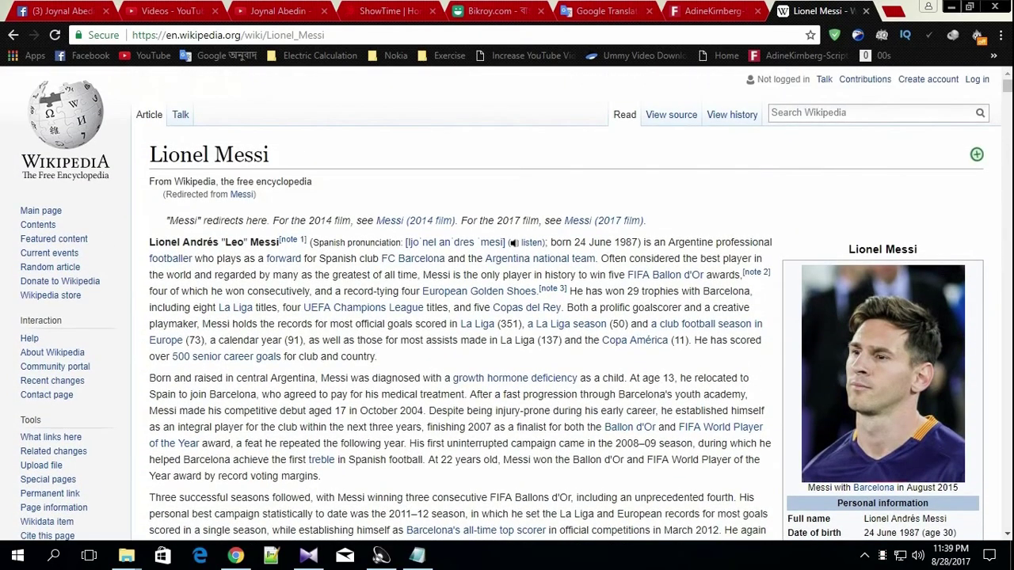
pyautogui.scroll(-3, 507, 313)
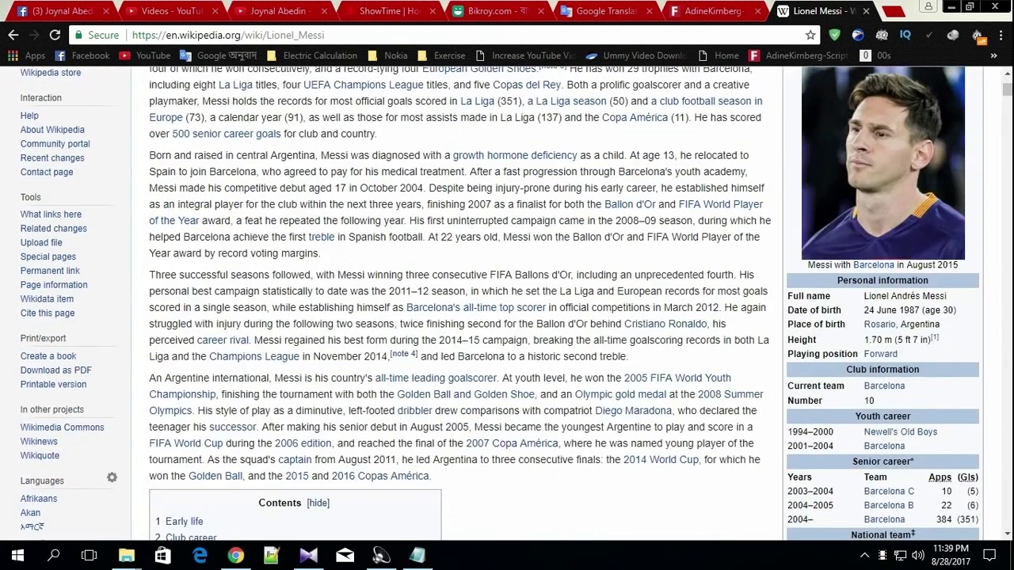
pyautogui.scroll(1, 506, 313)
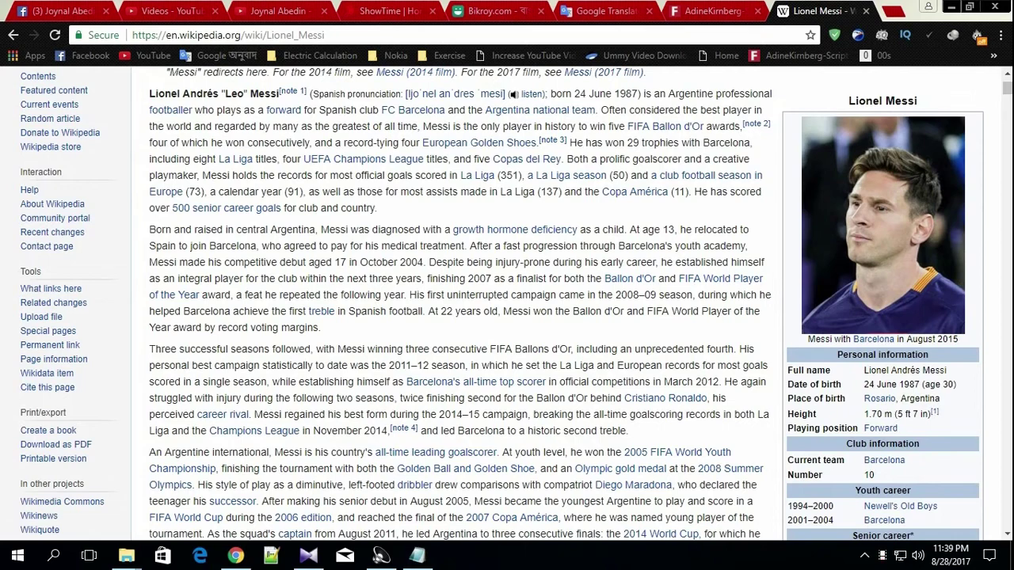
pyautogui.hotkey('ctrl', '+')
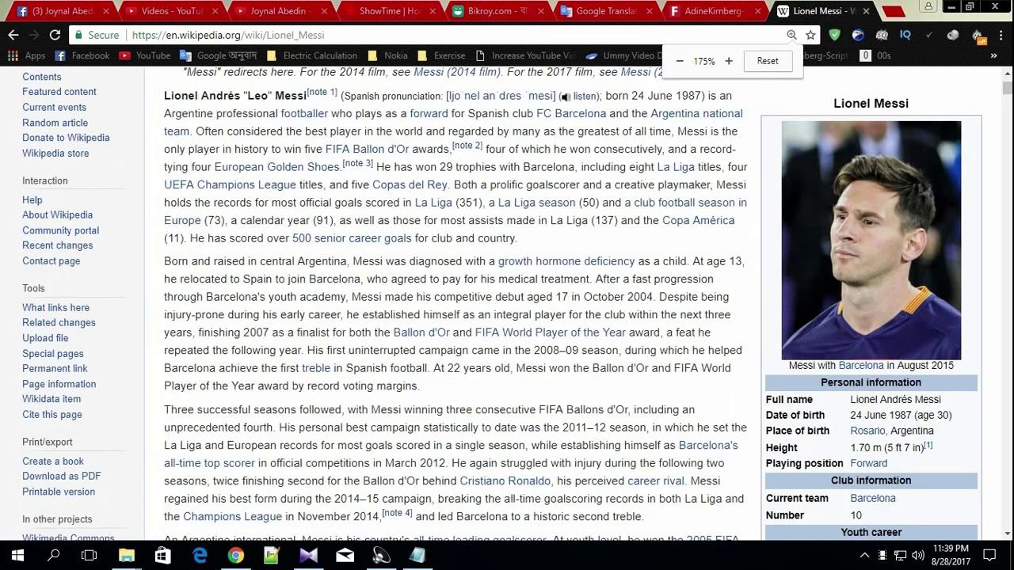
pyautogui.hotkey('ctrl', '+')
pyautogui.hotkey('ctrl', '+')
pyautogui.hotkey('ctrl', '-')
pyautogui.hotkey('ctrl', '-')
pyautogui.hotkey('ctrl', '-')
pyautogui.hotkey('ctrl', '-')
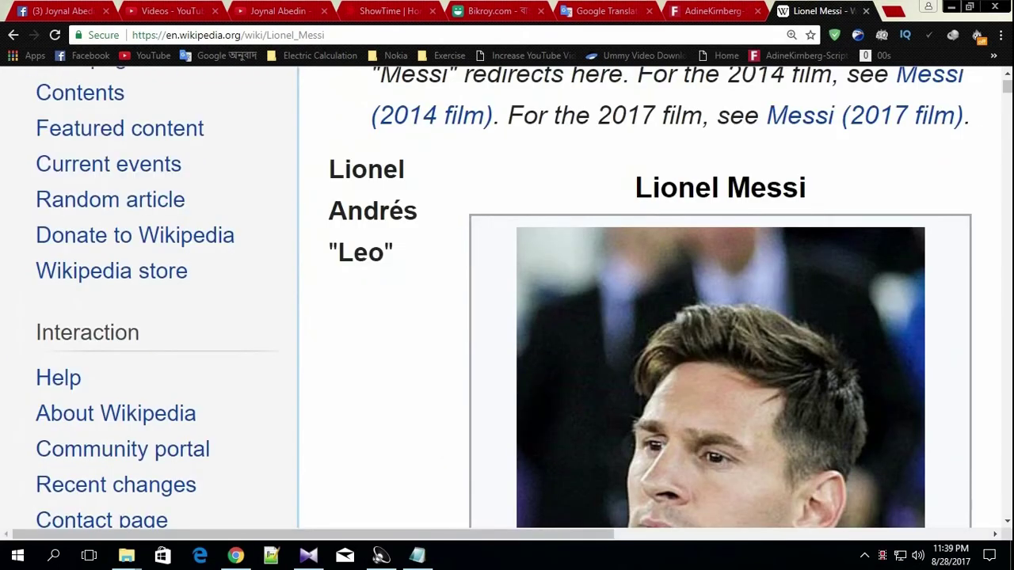
# Reduce the Wikipedia page's zoom to 80% and reset it to the default level
pyautogui.click(1000, 35)
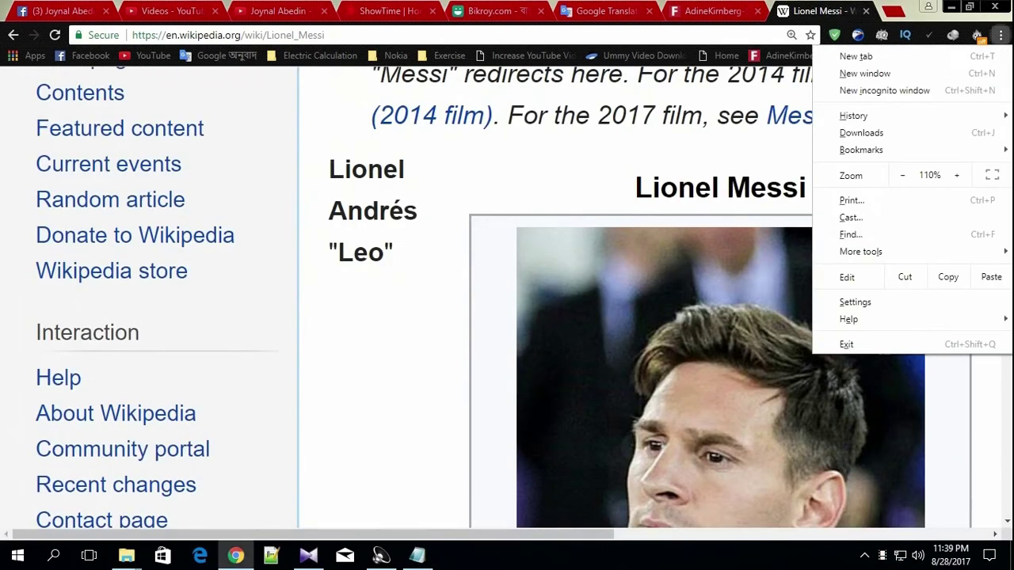
pyautogui.click(902, 175)
pyautogui.press('Escape')
pyautogui.hotkey('ctrl', '-')
pyautogui.hotkey('ctrl', '-')
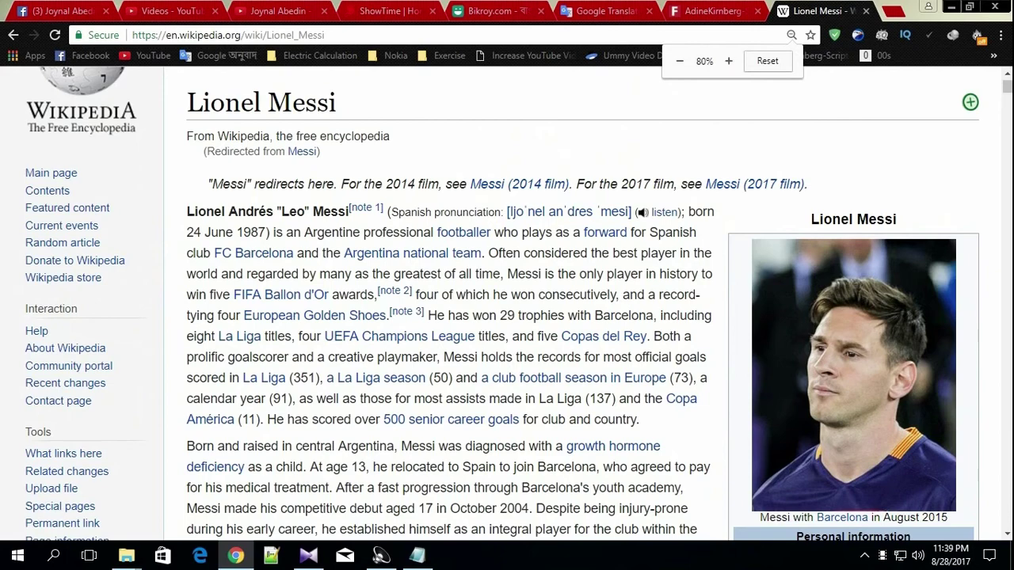
pyautogui.click(767, 61)
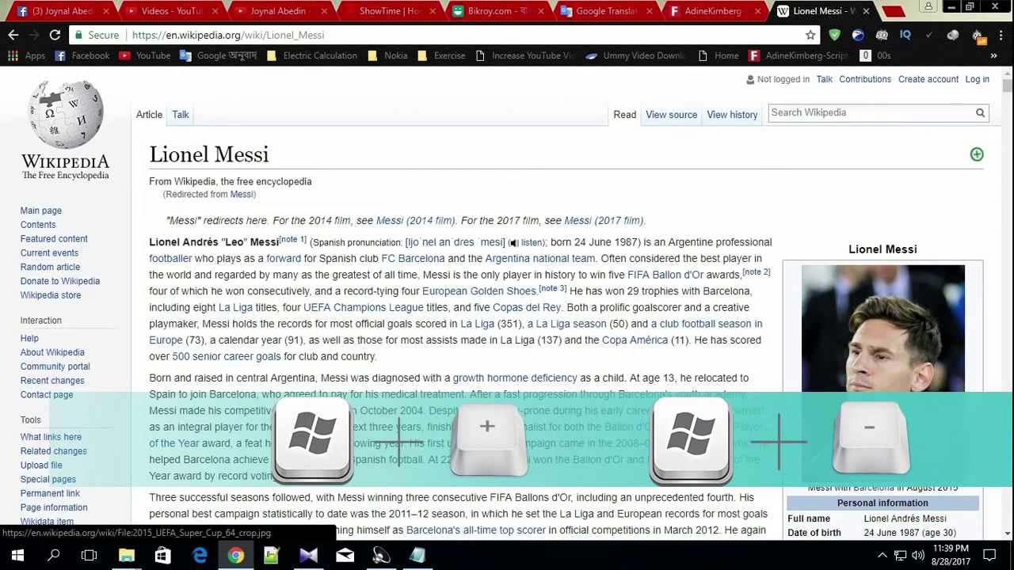
# Turn on the Windows Magnifier and repeatedly magnify and shrink the whole screen over the Lionel Messi article
pyautogui.press('super+plus')
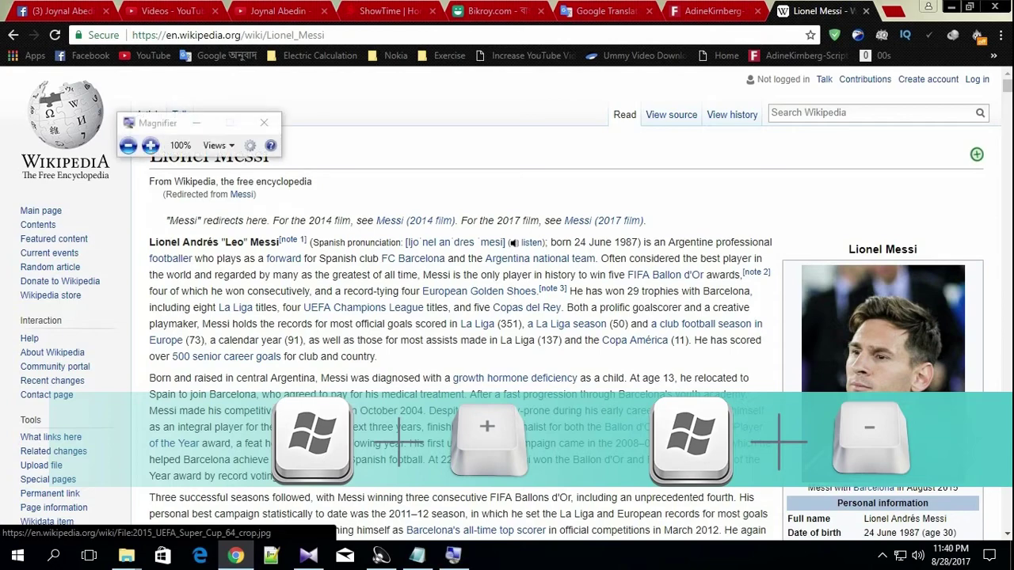
pyautogui.press('super+plus')
pyautogui.press('super+minus')
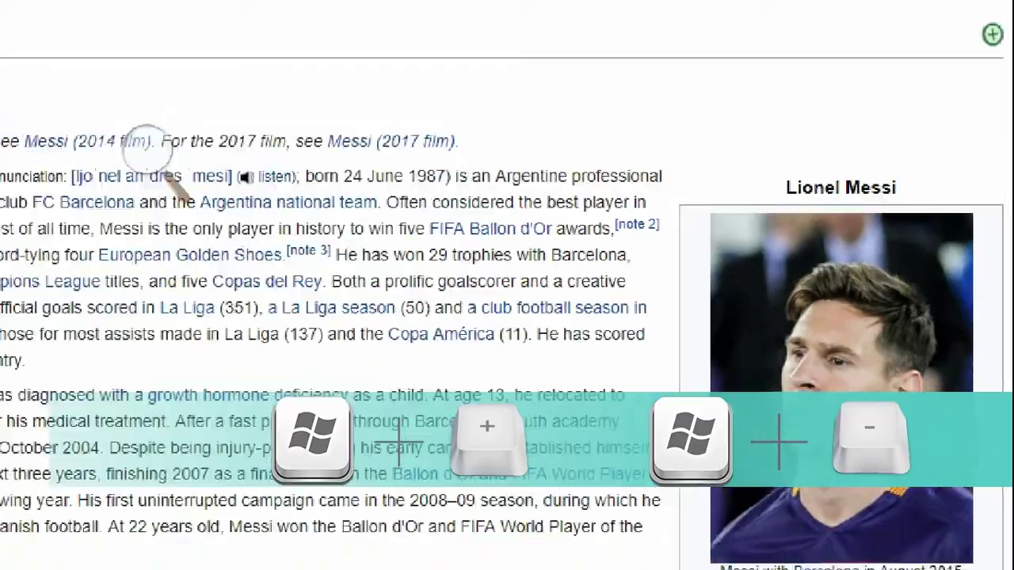
pyautogui.press('super+plus')
pyautogui.press('super+minus')
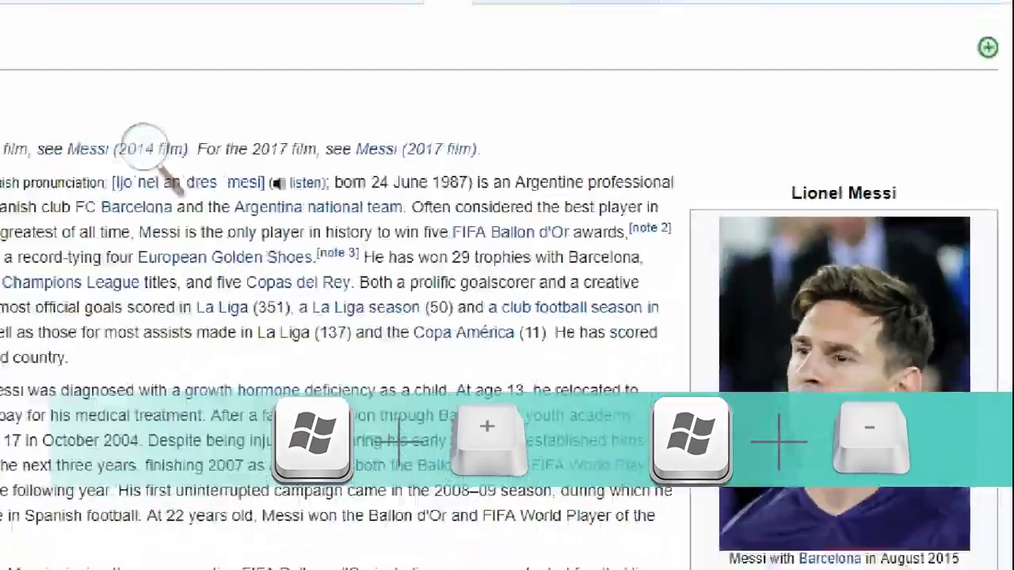
pyautogui.press('super+minus')
pyautogui.press('super+plus')
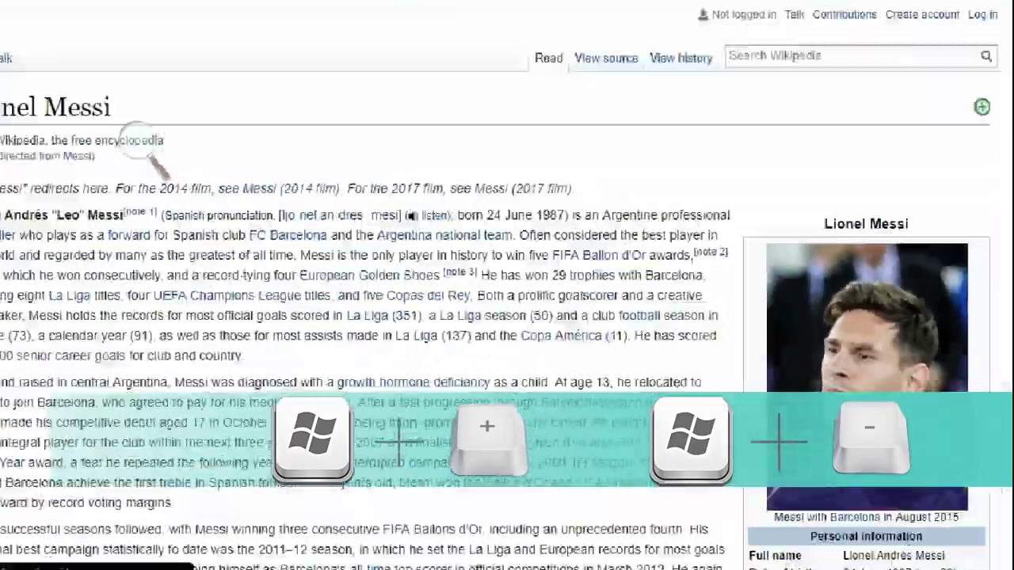
pyautogui.press('super+minus')
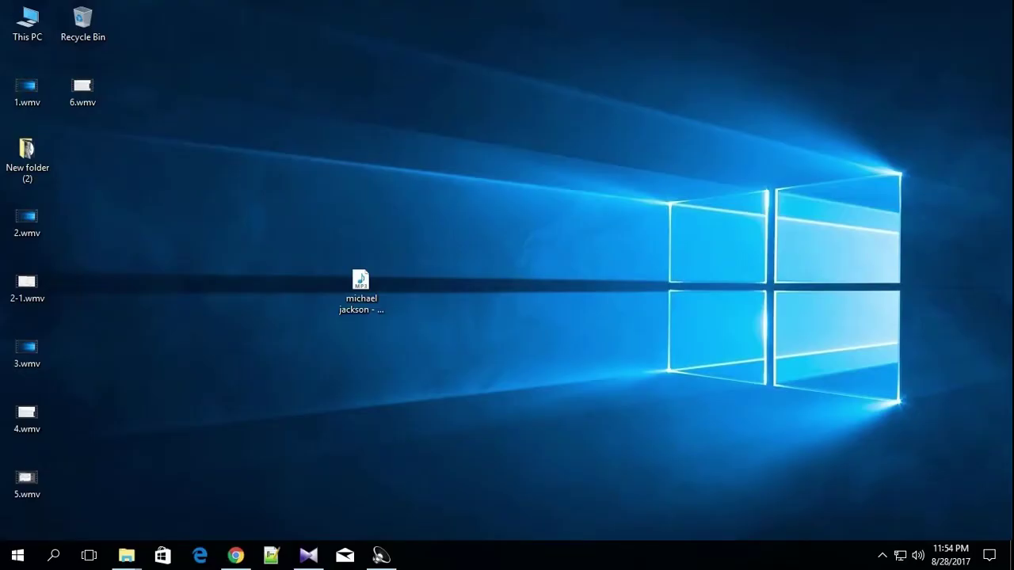
# Delete the file michael jackson - beat it.mp3 from the desktop to the Recycle Bin
pyautogui.moveTo(380, 252); pyautogui.dragTo(478, 361)
pyautogui.rightClick(362, 289)
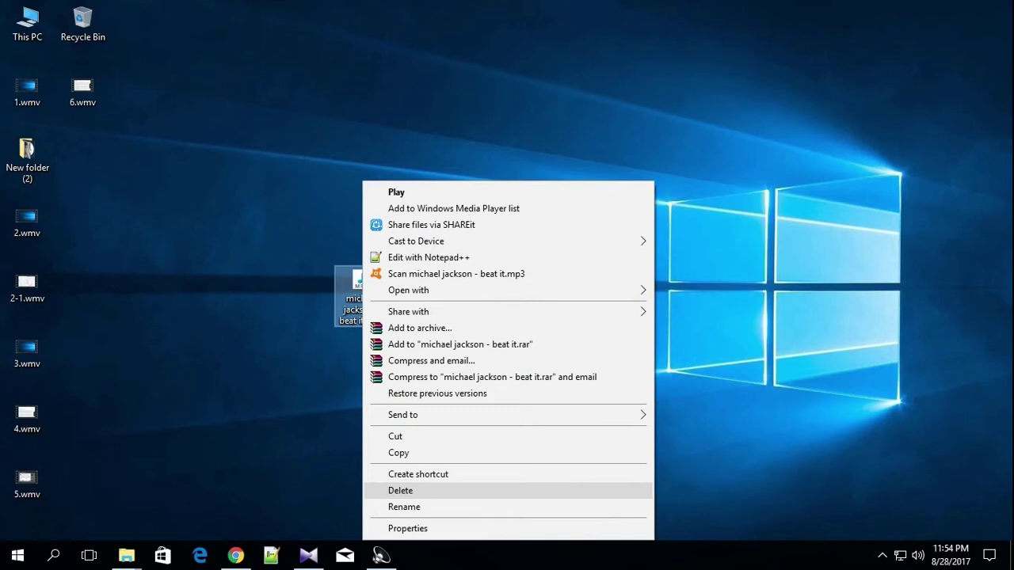
pyautogui.click(400, 490)
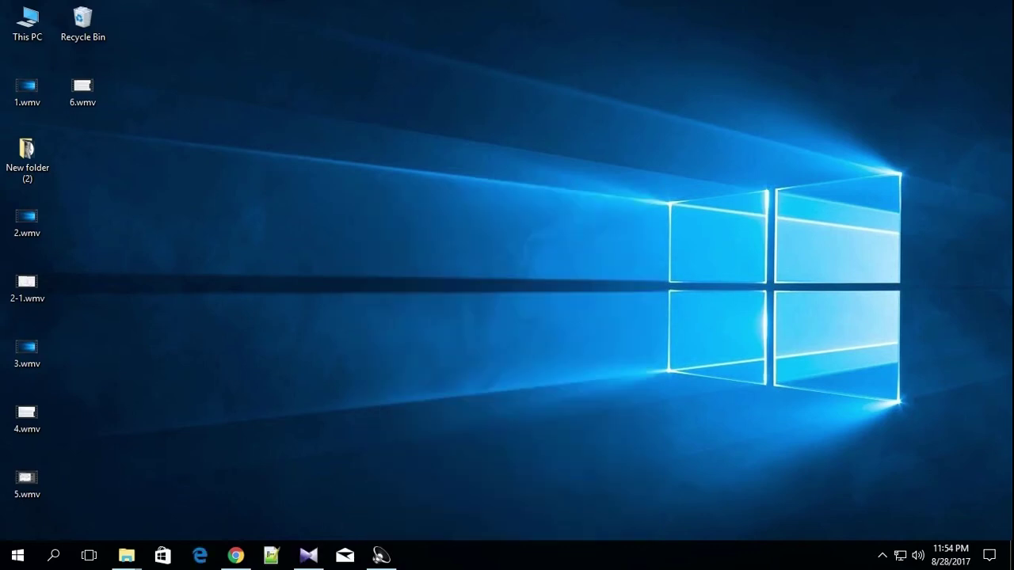
# Restore michael jackson - beat it.mp3 from the Recycle Bin to the desktop and minimize the Recycle Bin window
pyautogui.doubleClick(82, 22)
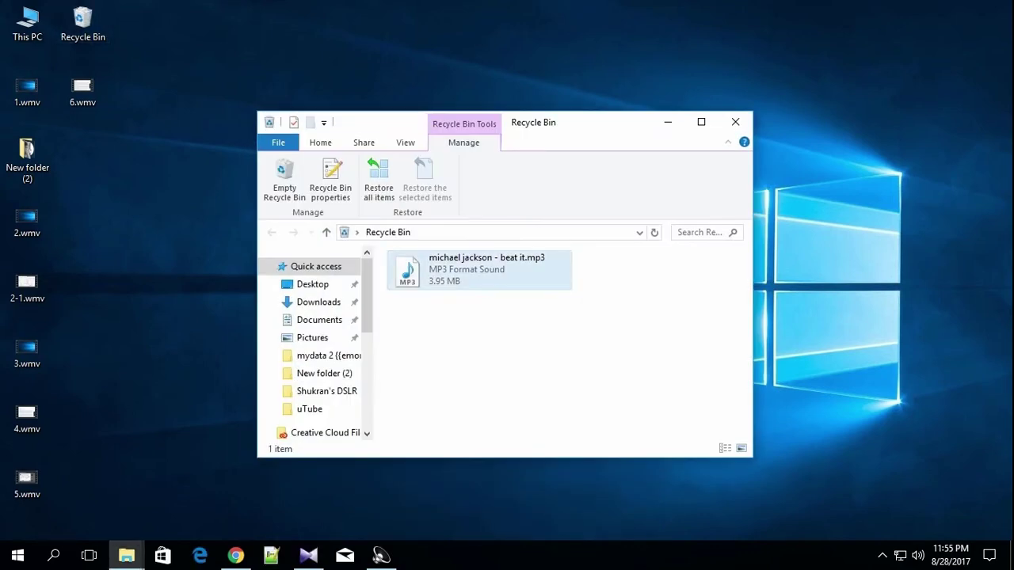
pyautogui.moveTo(474, 386); pyautogui.dragTo(475, 353)
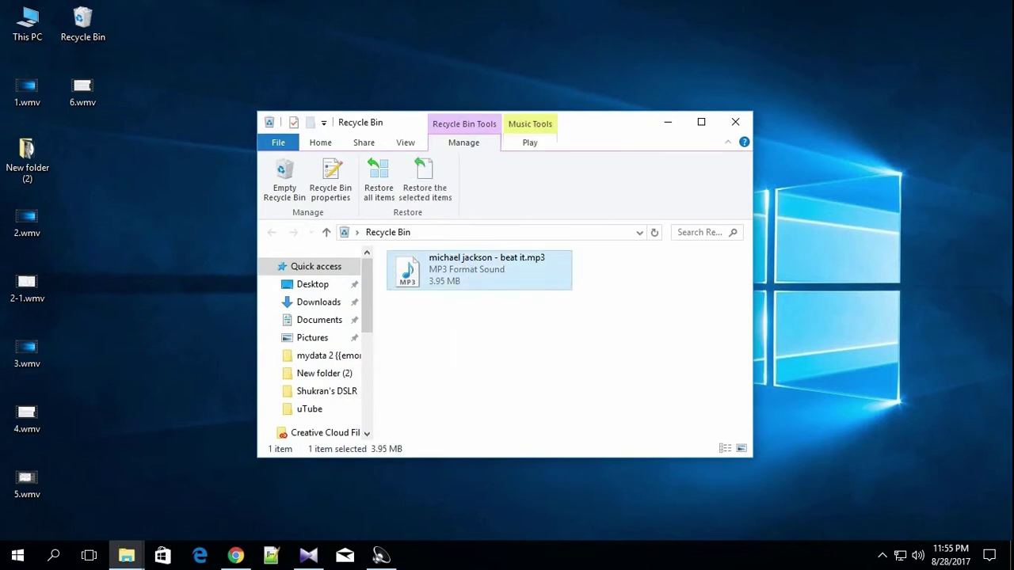
pyautogui.rightClick(447, 281)
pyautogui.click(486, 289)
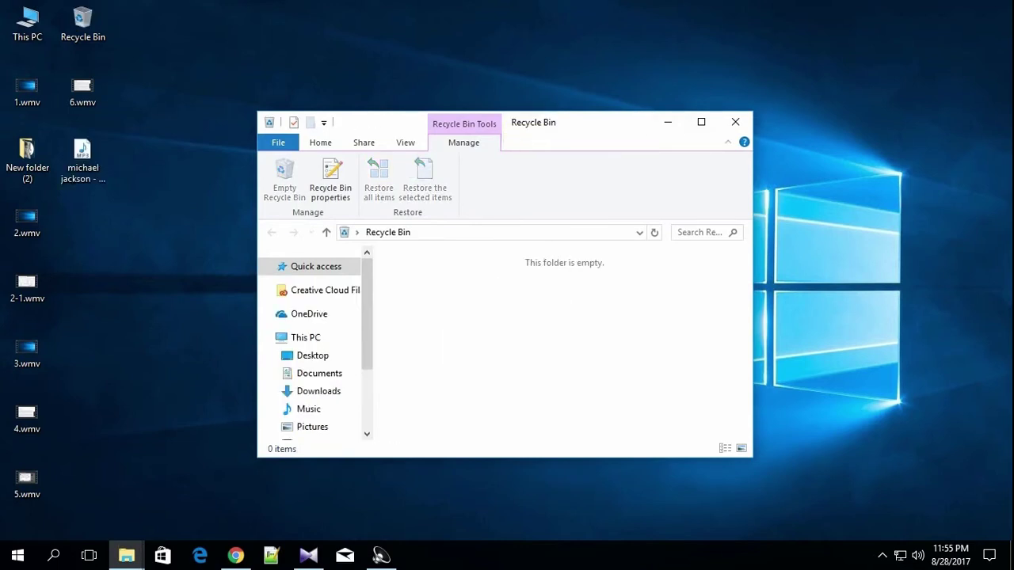
pyautogui.click(668, 122)
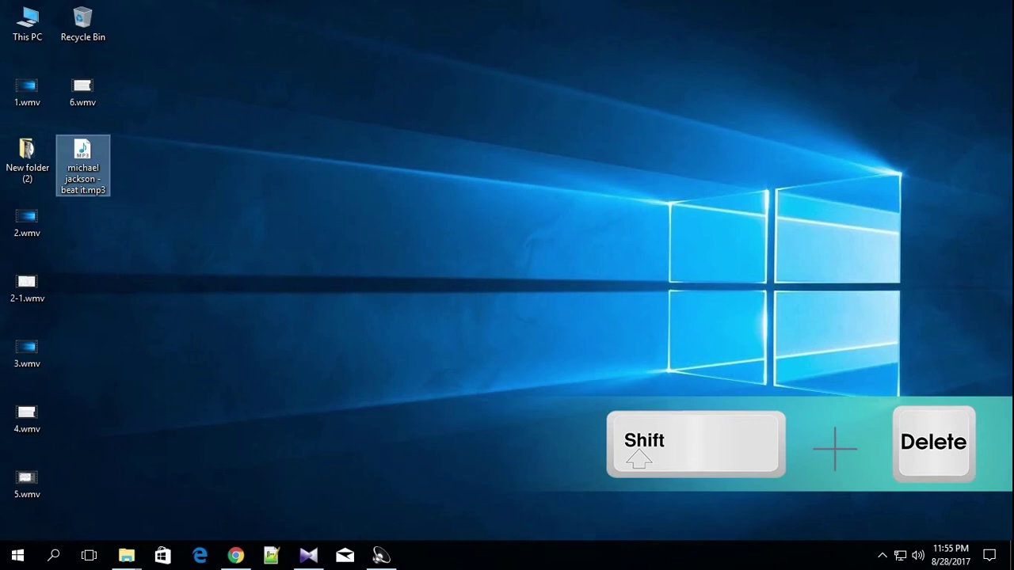
# Permanently delete michael jackson - beat it.mp3 from the desktop, bypassing the Recycle Bin, and confirm the deletion
pyautogui.hotkey('shift', 'Delete')
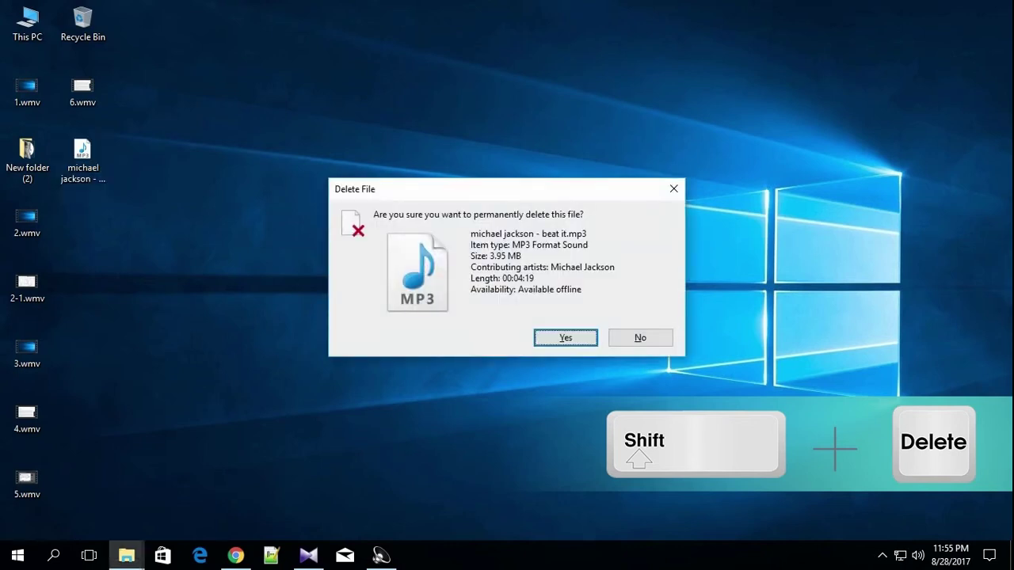
pyautogui.press('Right')
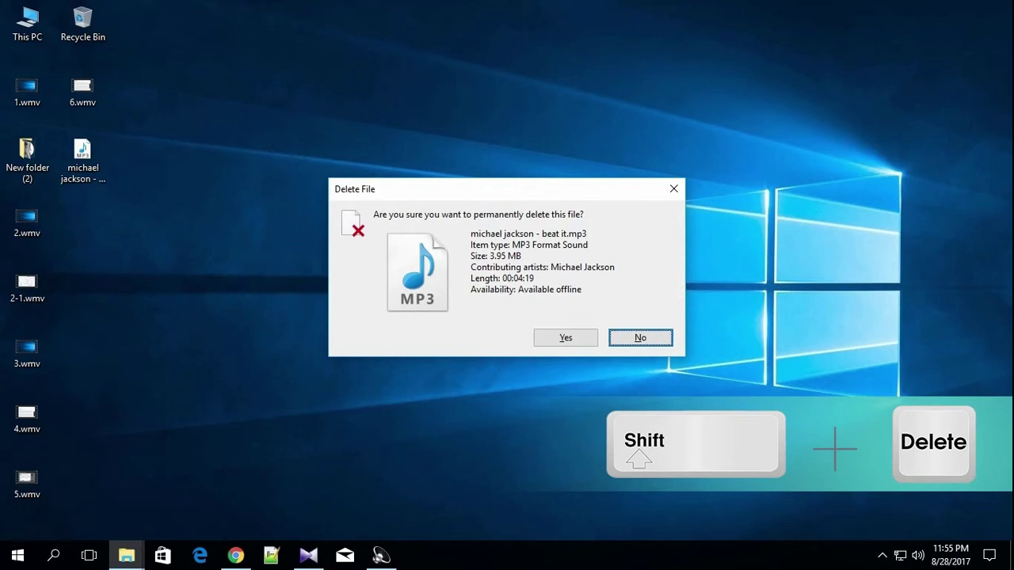
pyautogui.press('Left')
pyautogui.press('Right')
pyautogui.press('Left')
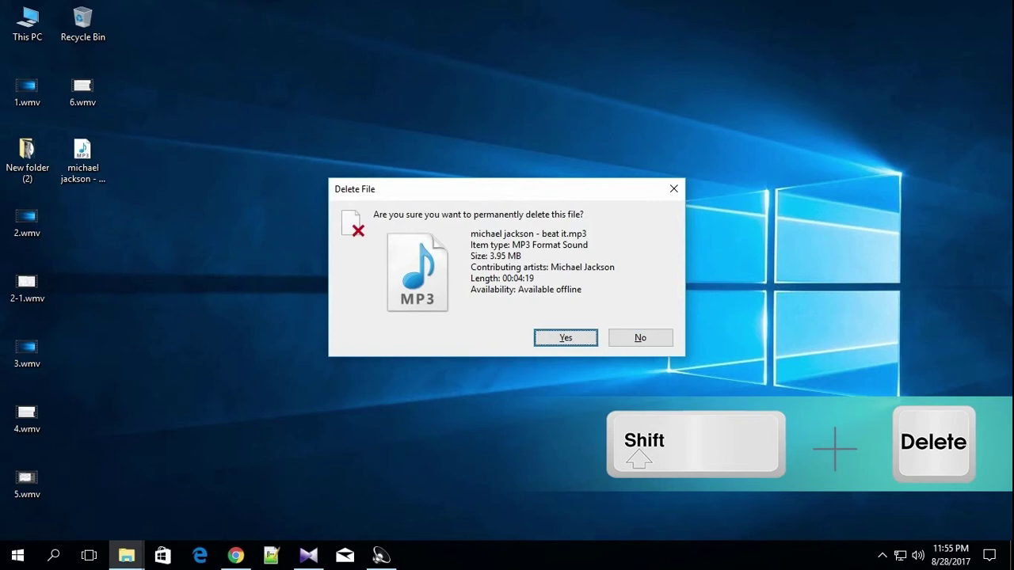
pyautogui.press('Return')
# Open the Recycle Bin from the desktop to check for the deleted file
pyautogui.press('Right')
pyautogui.press('Right')
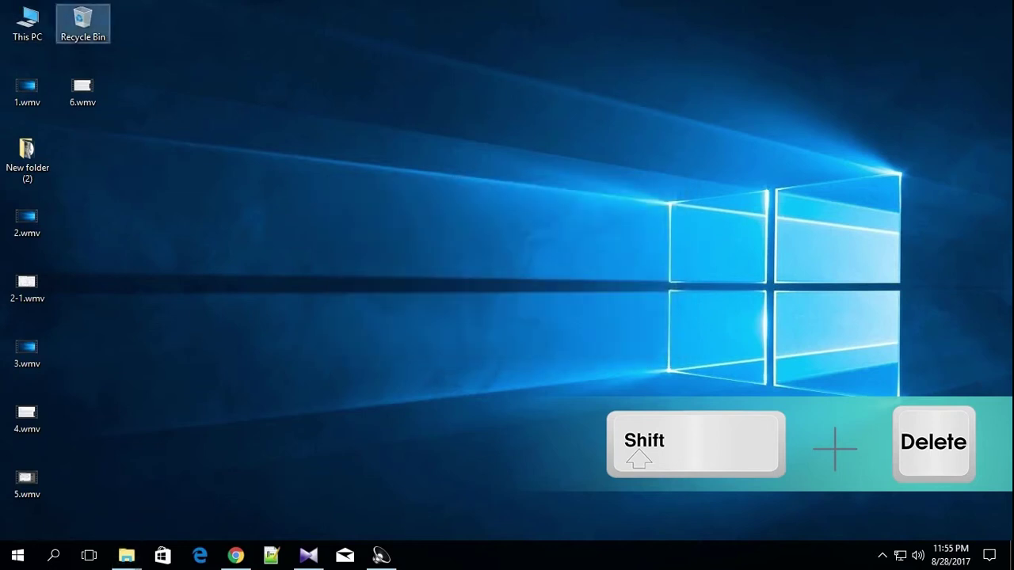
pyautogui.press('Return')
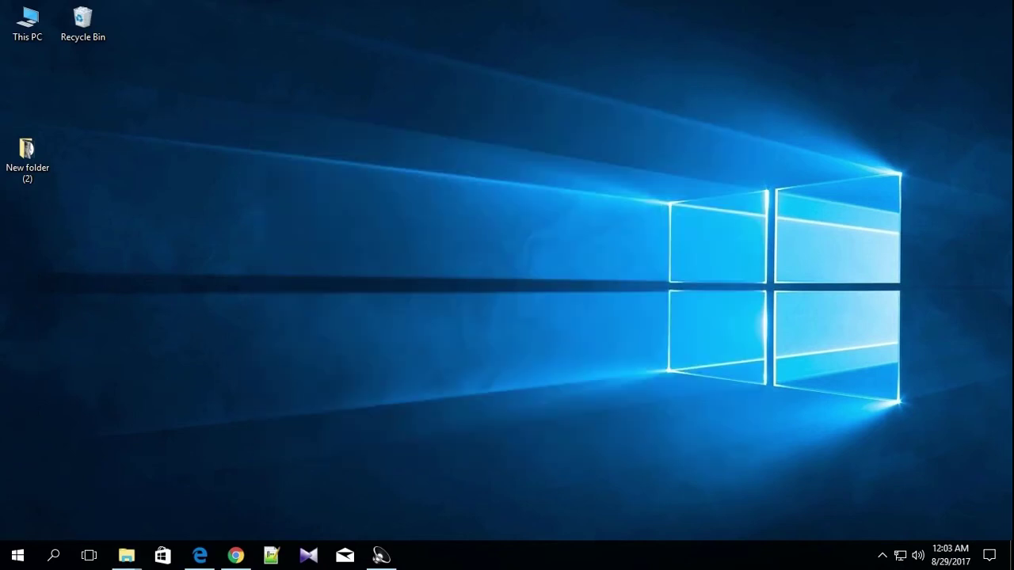
# Bring up Microsoft Edge, switch to Chrome and close its Super User tab, keeping the Facebook profile tab in front
pyautogui.click(200, 555)
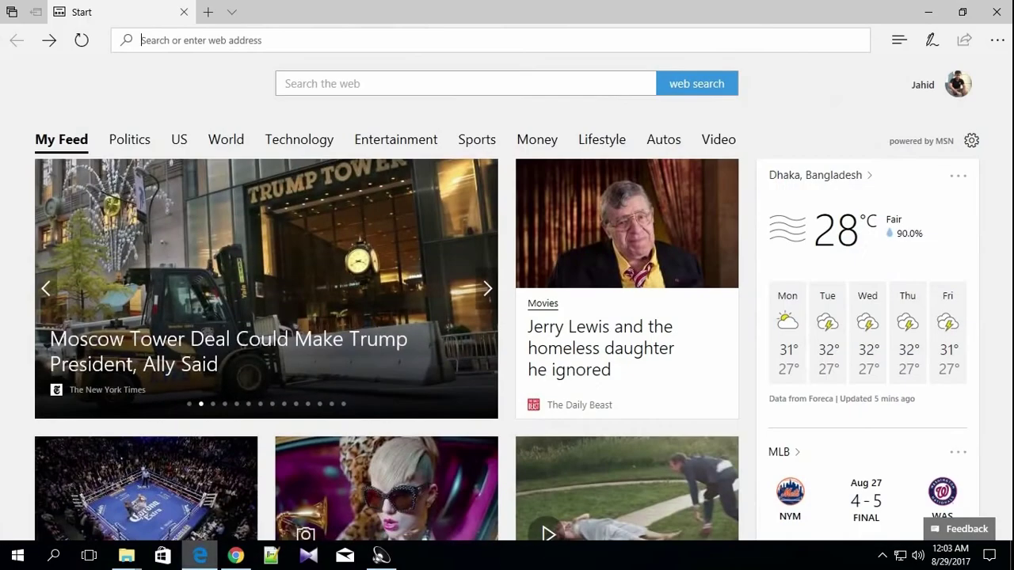
pyautogui.click(235, 556)
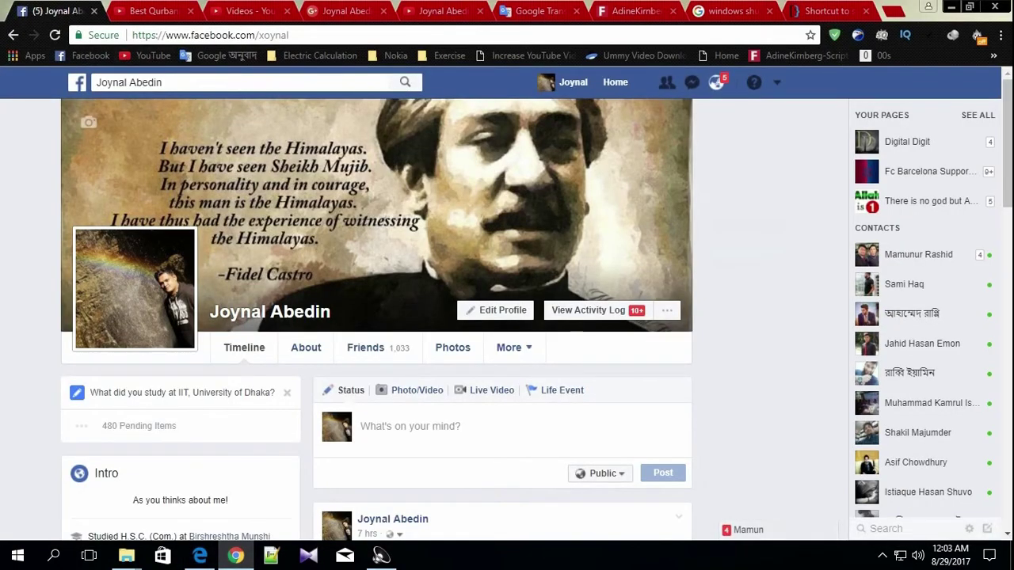
pyautogui.click(829, 11)
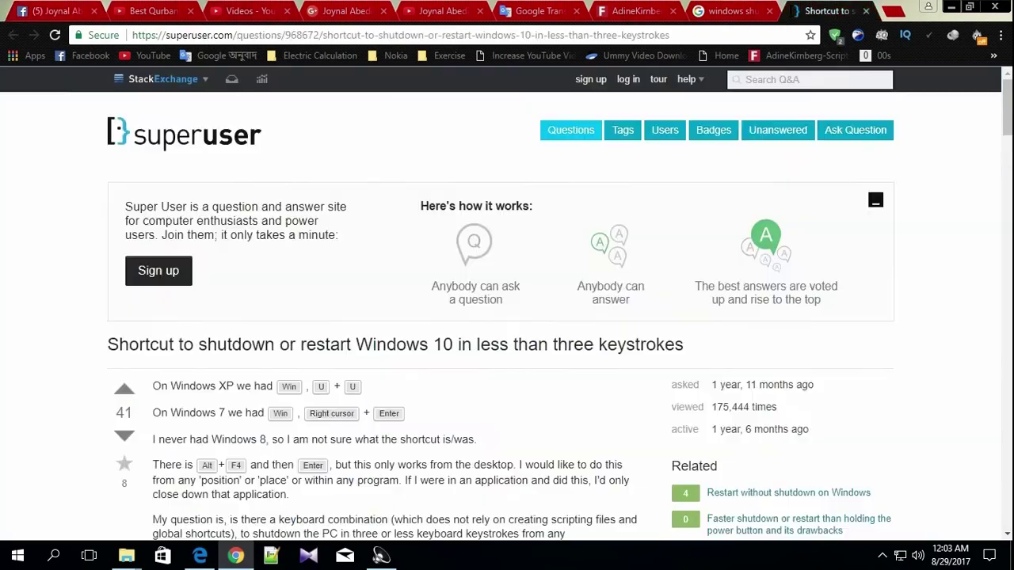
pyautogui.click(57, 11)
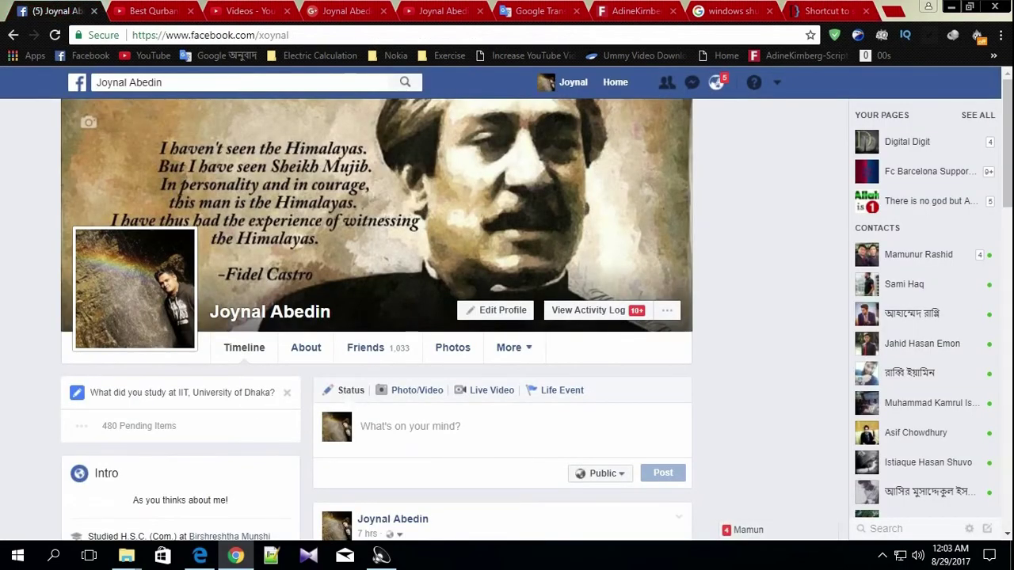
pyautogui.click(866, 11)
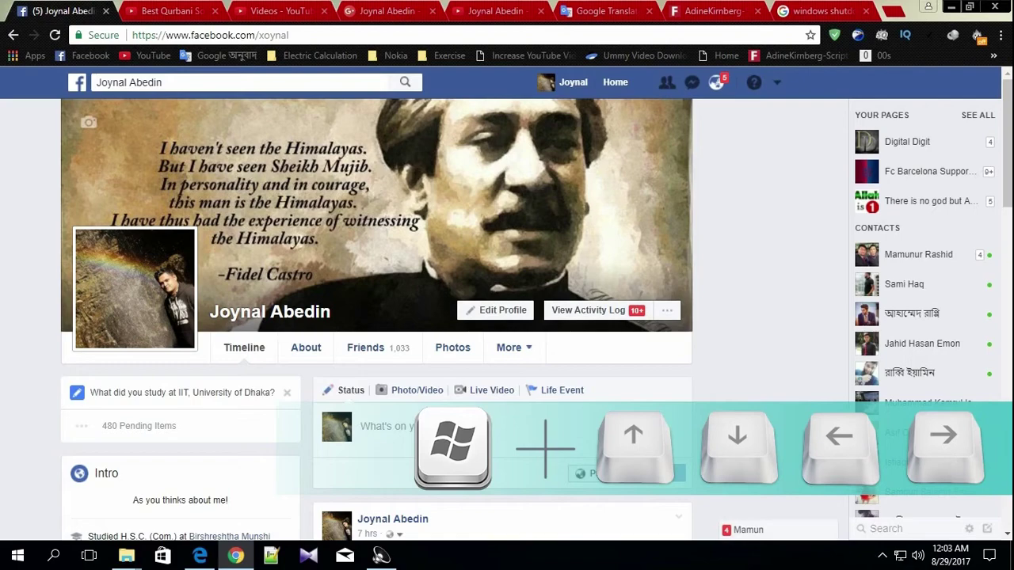
# Snap the Chrome window to the right half of the screen, restore it and snap it to the left half
pyautogui.press('super+Right')
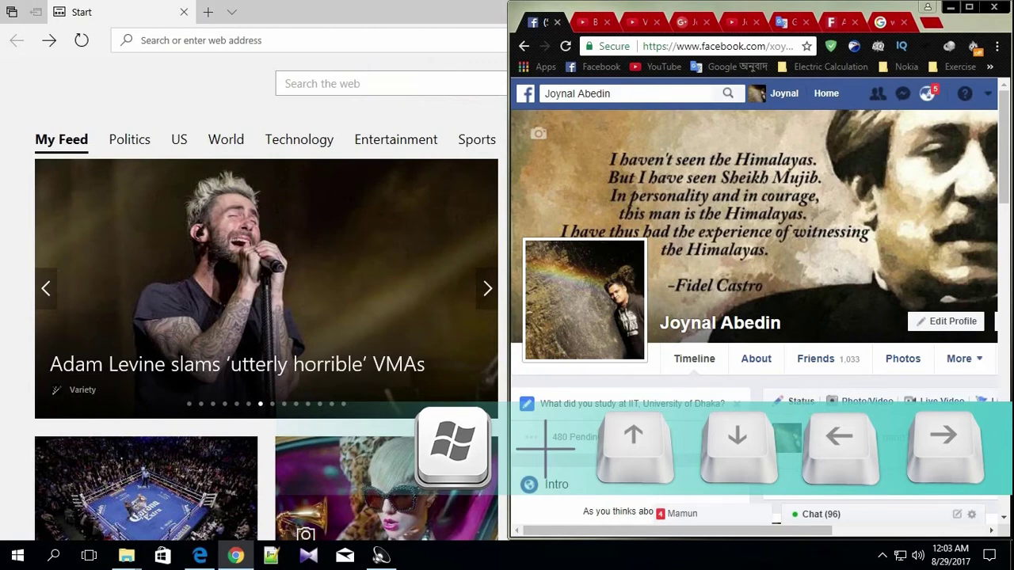
pyautogui.press('super+Left')
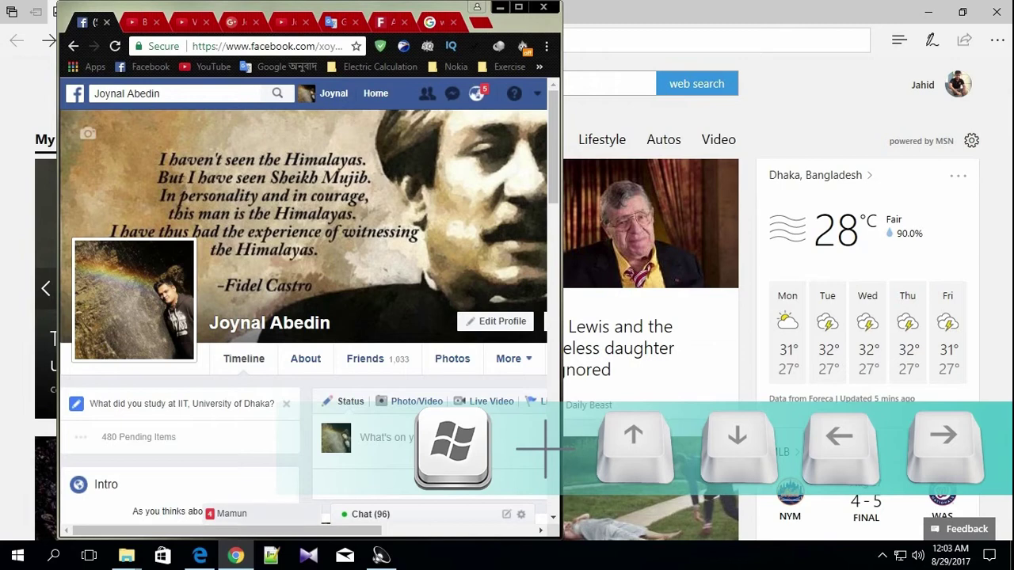
pyautogui.press('super+Left')
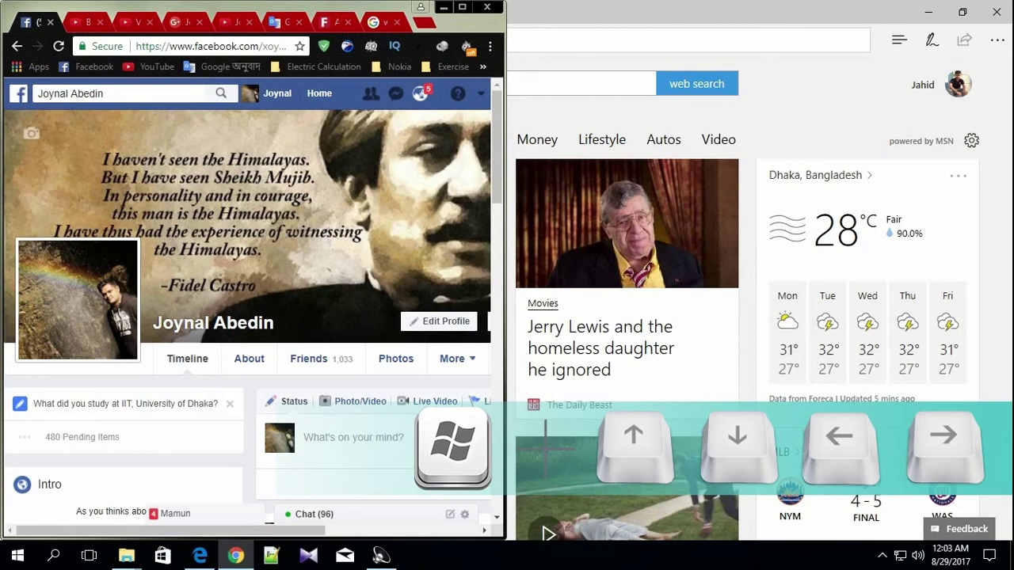
pyautogui.press('super+Left')
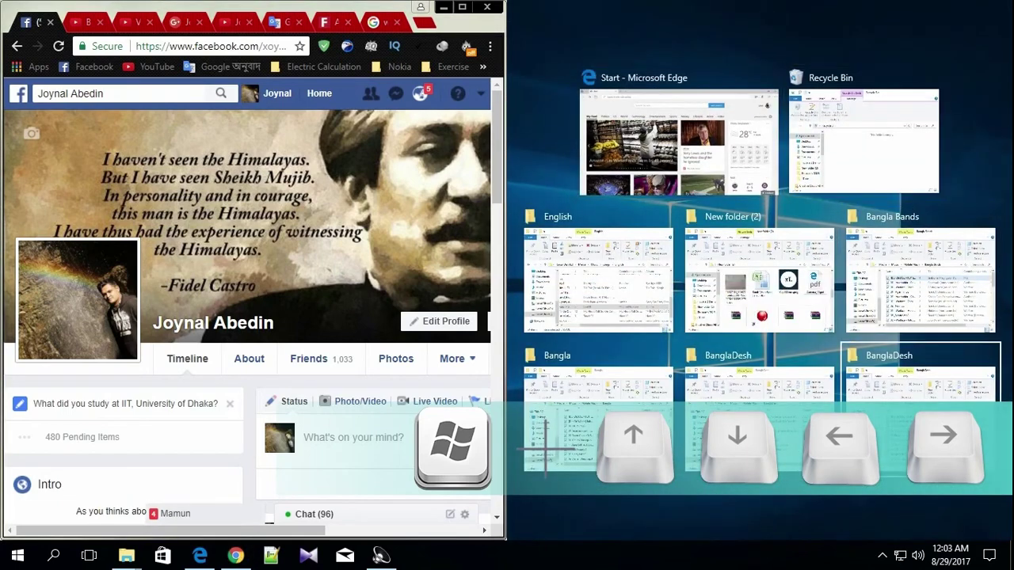
# Go through the suggested windows and choose Start - Microsoft Edge to fill the free half of the screen beside Chrome
pyautogui.press('Left')
pyautogui.press('Left')
pyautogui.press('Right')
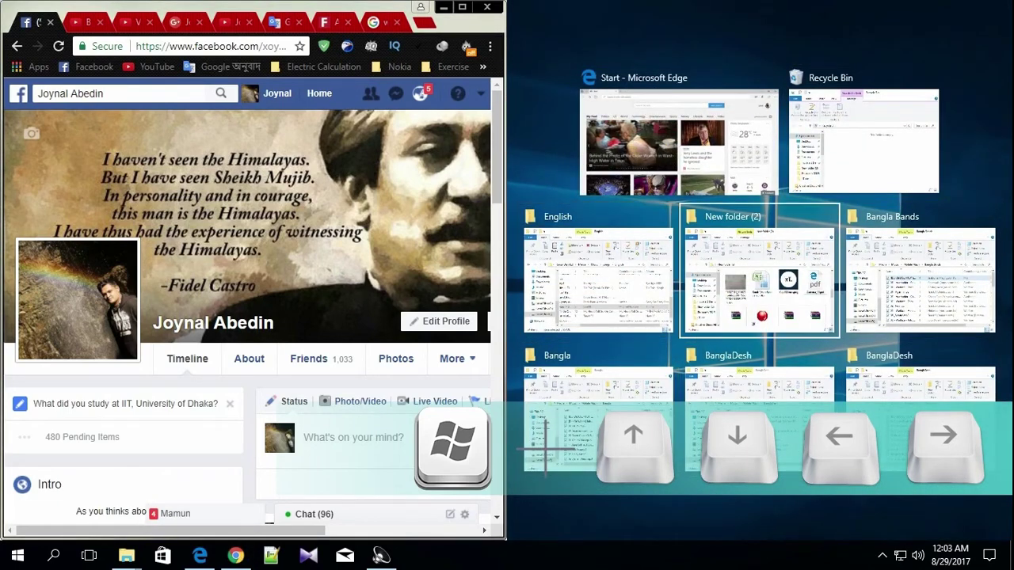
pyautogui.press('Down')
pyautogui.press('Right')
pyautogui.press('Up')
pyautogui.press('Left')
pyautogui.press('Down')
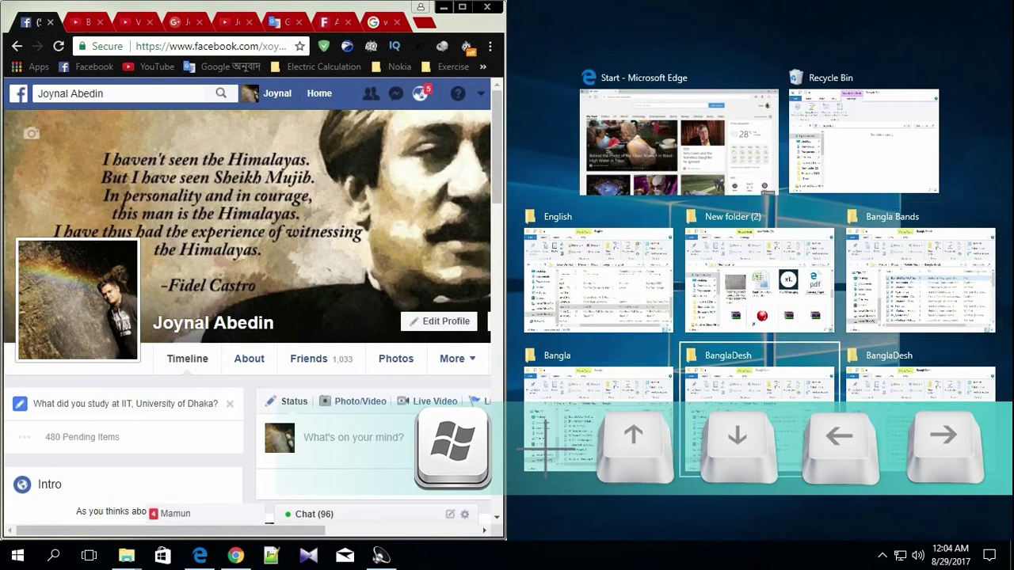
pyautogui.press('Left')
pyautogui.press('Up')
pyautogui.press('Right')
pyautogui.press('Up')
pyautogui.press('Right')
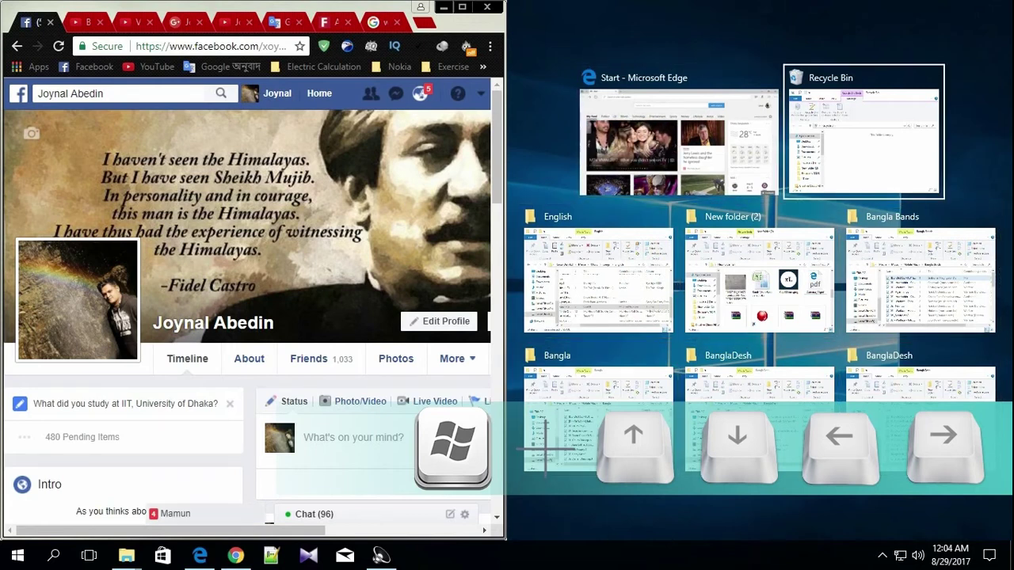
pyautogui.press('Down')
pyautogui.press('Down')
pyautogui.press('Left')
pyautogui.press('Up')
pyautogui.press('Up')
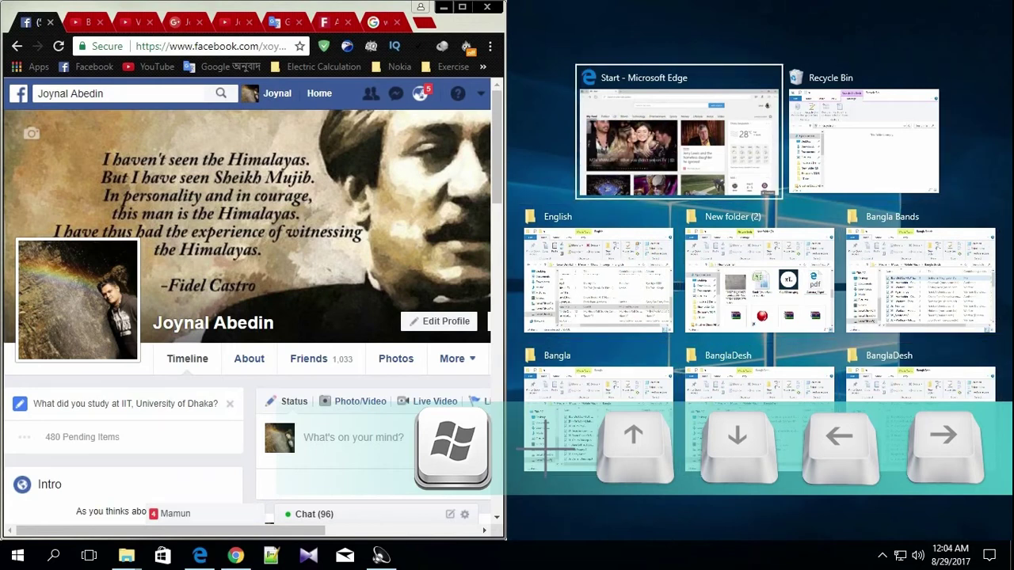
pyautogui.press('Return')
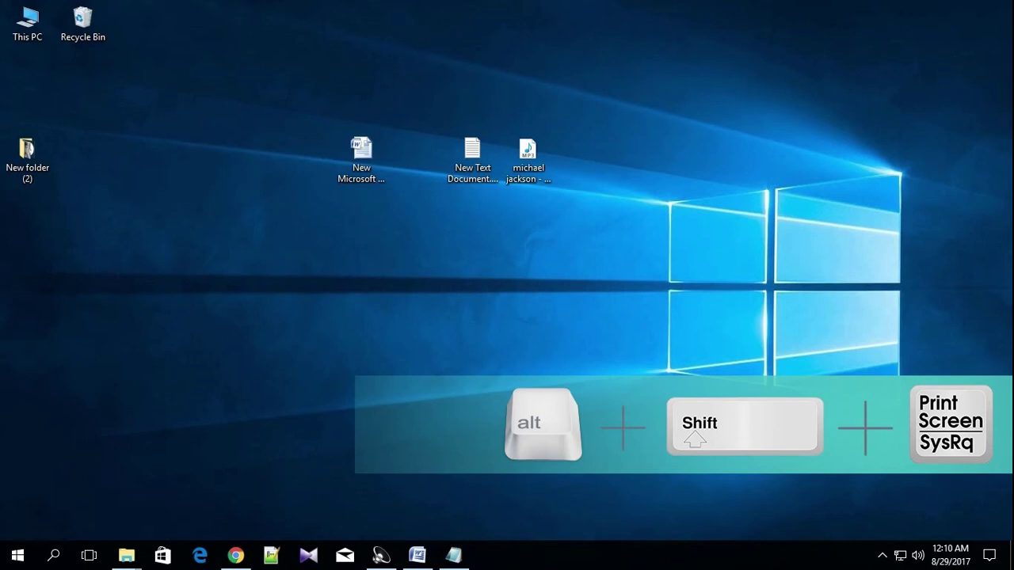
# Call up the High Contrast prompt, shift its window slightly and turn on High Contrast
pyautogui.press('alt+shift+Print')
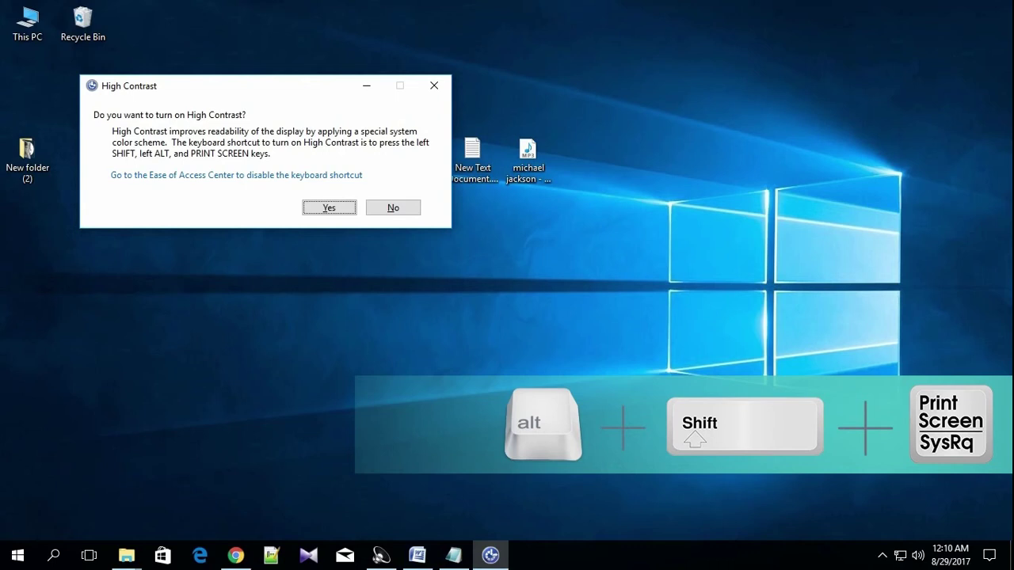
pyautogui.moveTo(237, 86); pyautogui.dragTo(251, 114)
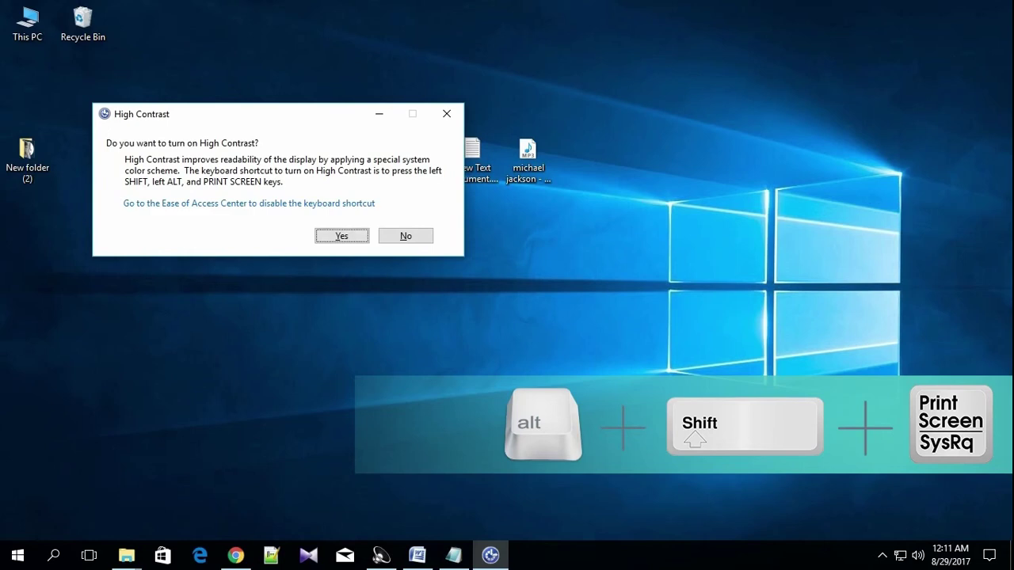
pyautogui.click(342, 236)
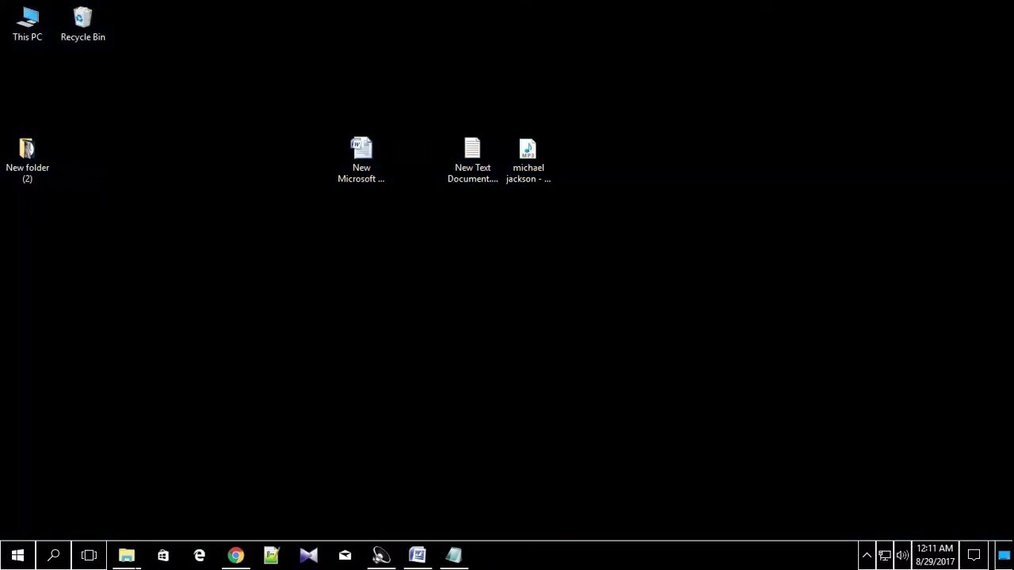
# Refresh the desktop four times in the High Contrast theme
pyautogui.rightClick(474, 290)
pyautogui.click(522, 335)
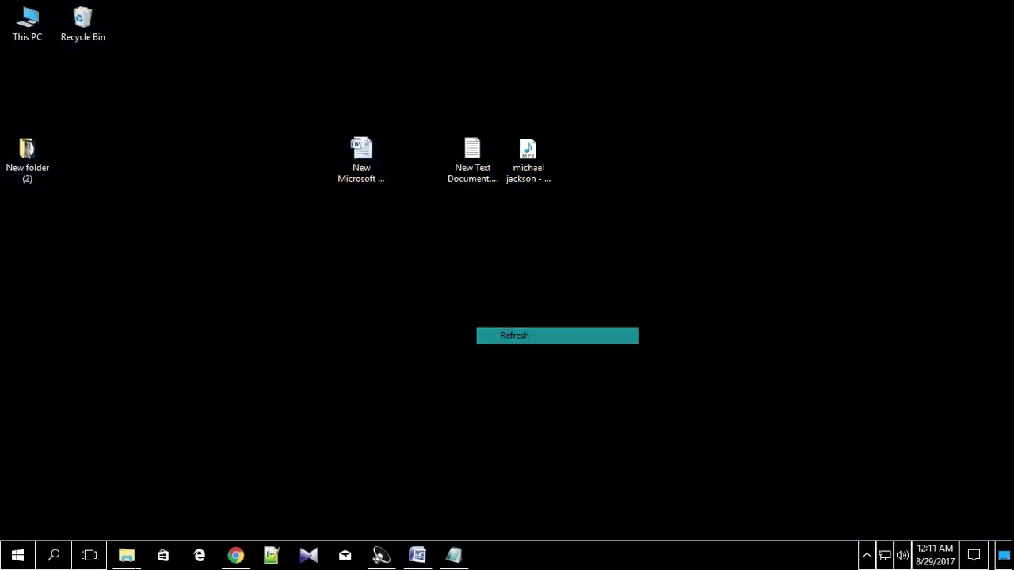
pyautogui.rightClick(464, 258)
pyautogui.click(507, 303)
pyautogui.rightClick(509, 274)
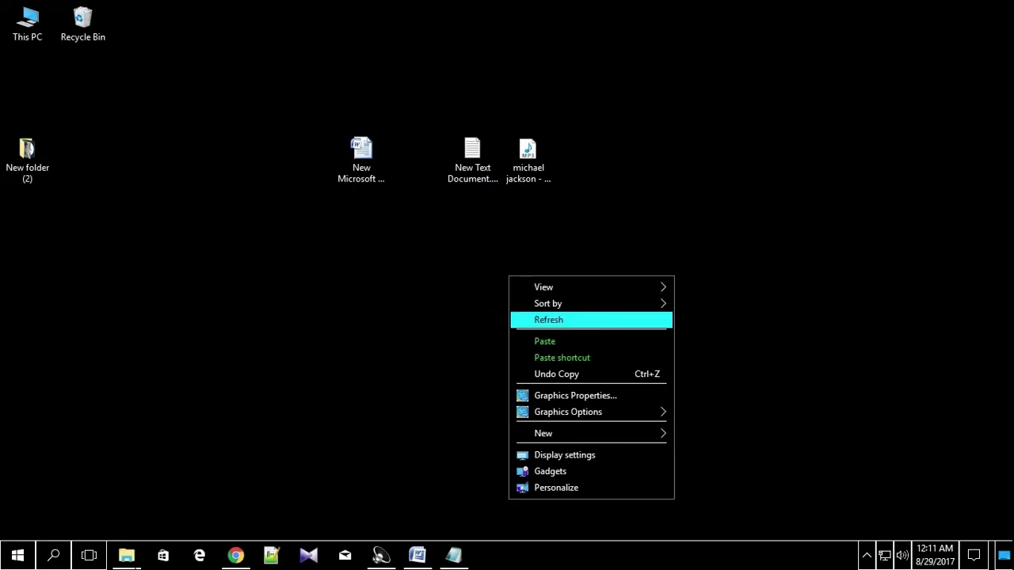
pyautogui.click(547, 319)
pyautogui.rightClick(617, 278)
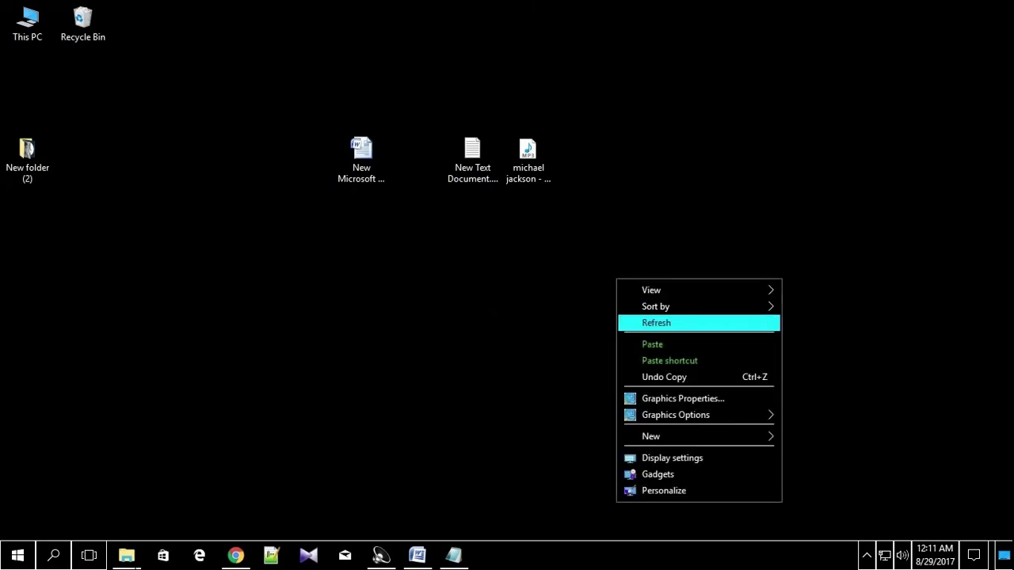
pyautogui.click(655, 322)
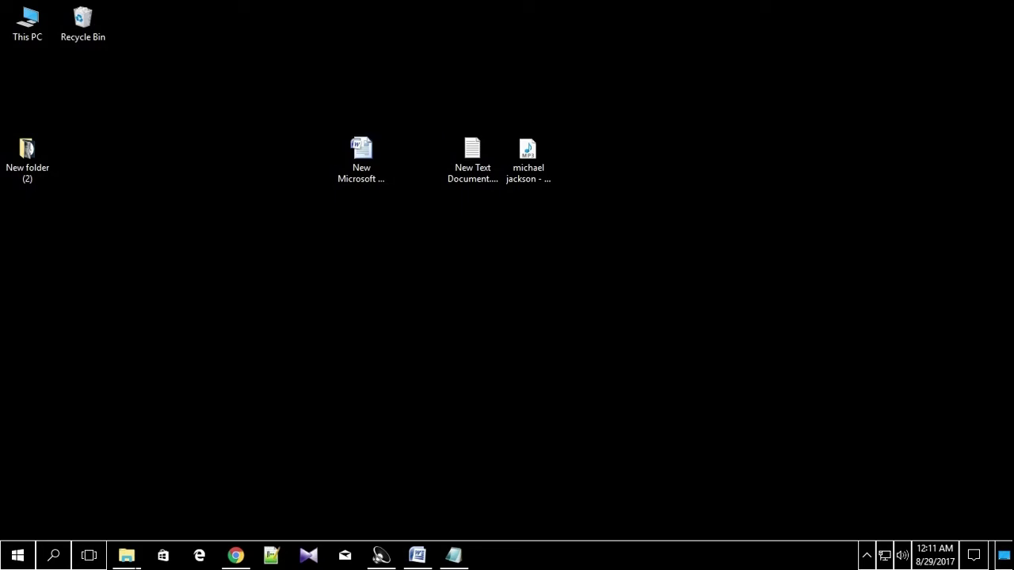
# Move the michael jackson mp3 file away from the other icons to the empty right part of the desktop
pyautogui.moveTo(235, 162); pyautogui.dragTo(641, 196)
pyautogui.moveTo(529, 154); pyautogui.dragTo(861, 282)
# Open New Microsoft Word Document.docx to view it in High Contrast and minimize its window
pyautogui.doubleClick(361, 155)
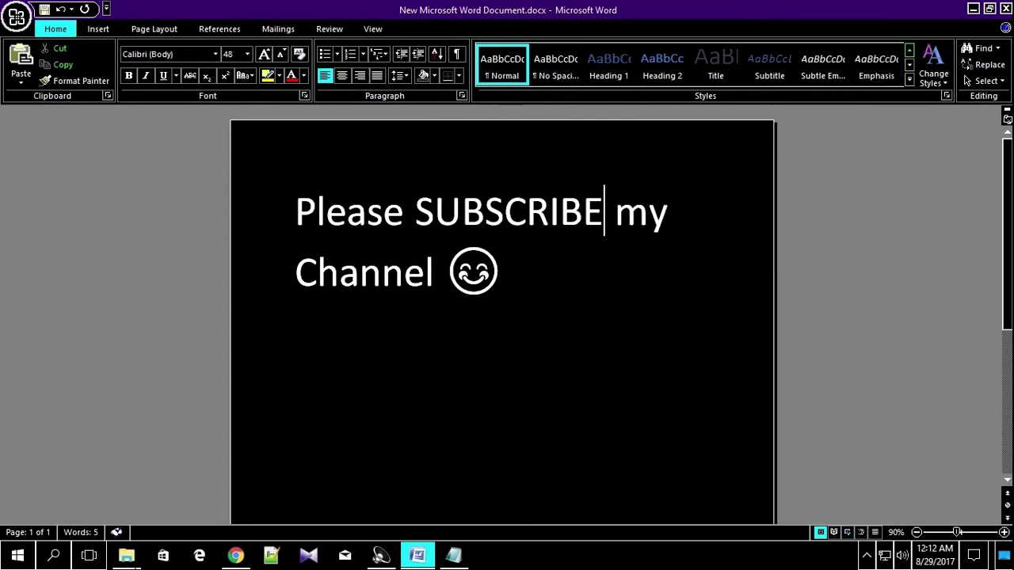
pyautogui.click(513, 272)
pyautogui.click(973, 8)
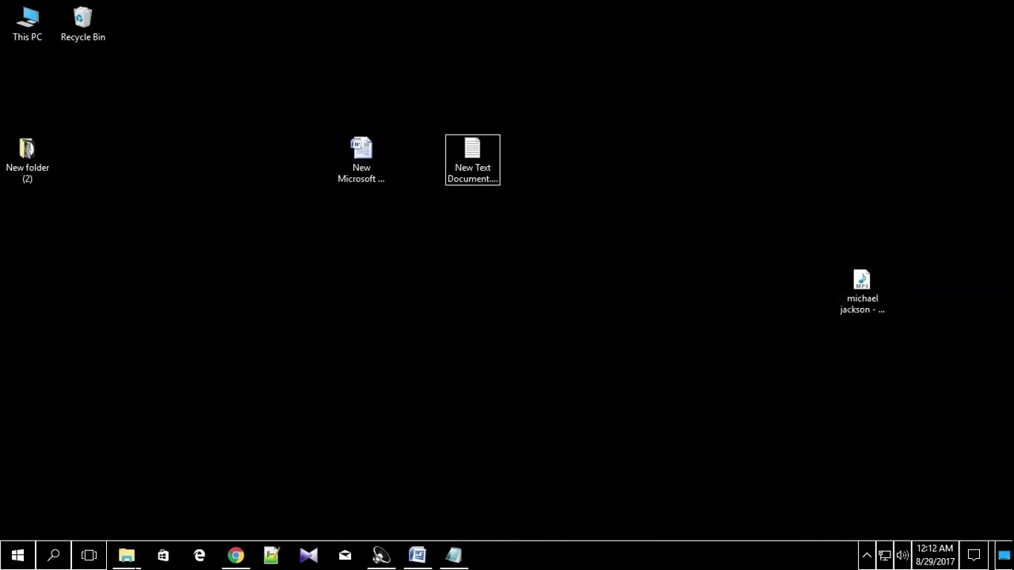
# Open New Text Document.txt, enter "Shakib-Al-Hasan you r awesome!" and minimize the Notepad window
pyautogui.doubleClick(473, 160)
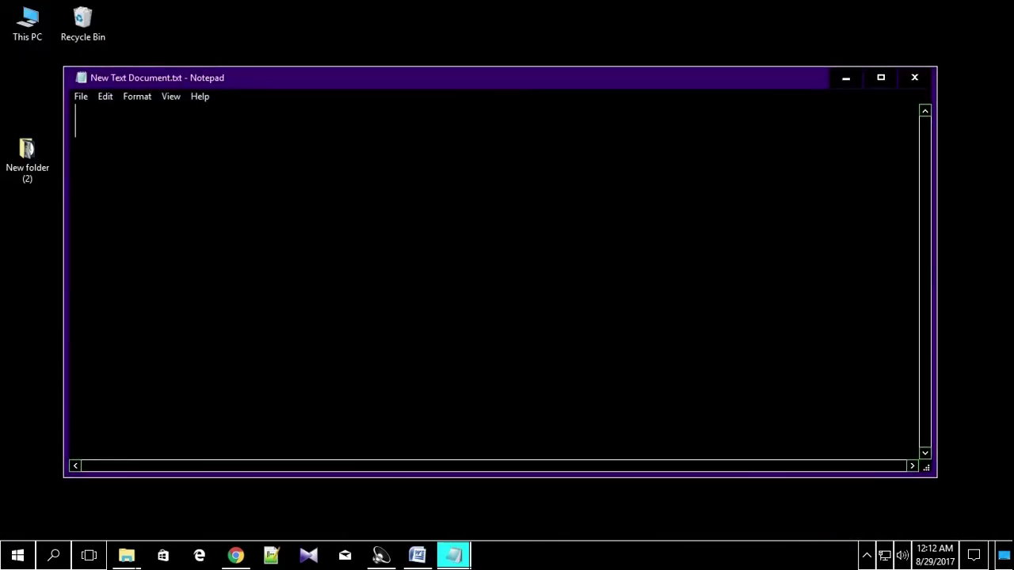
pyautogui.write('Shakib')
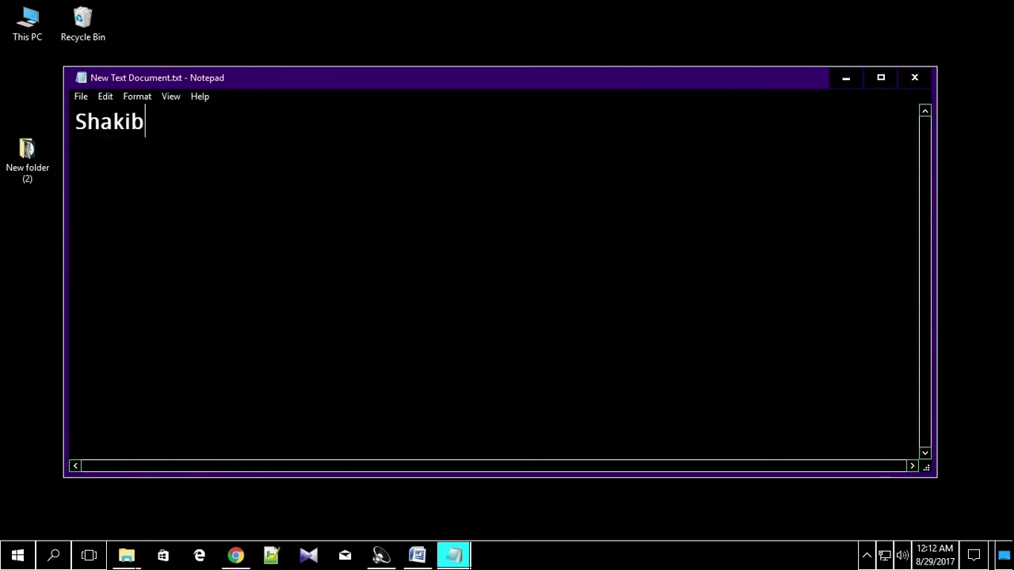
pyautogui.write('-Al-H')
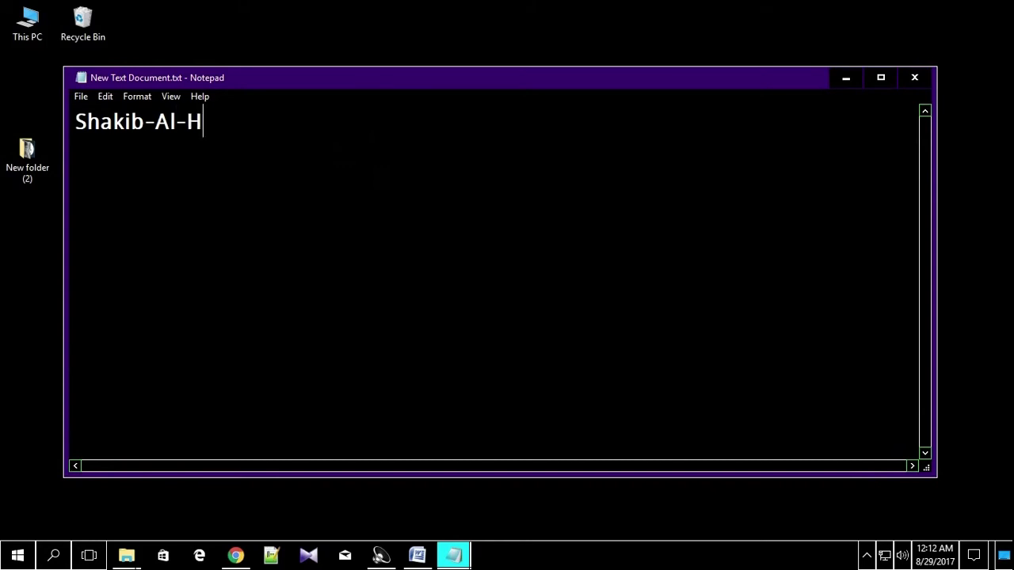
pyautogui.write('asan you')
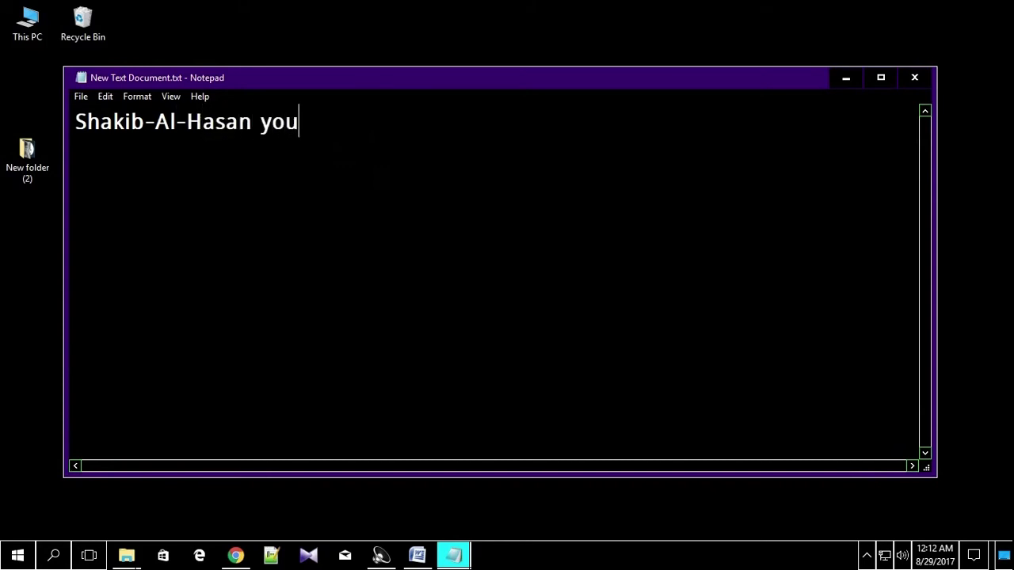
pyautogui.write(' r awesome!')
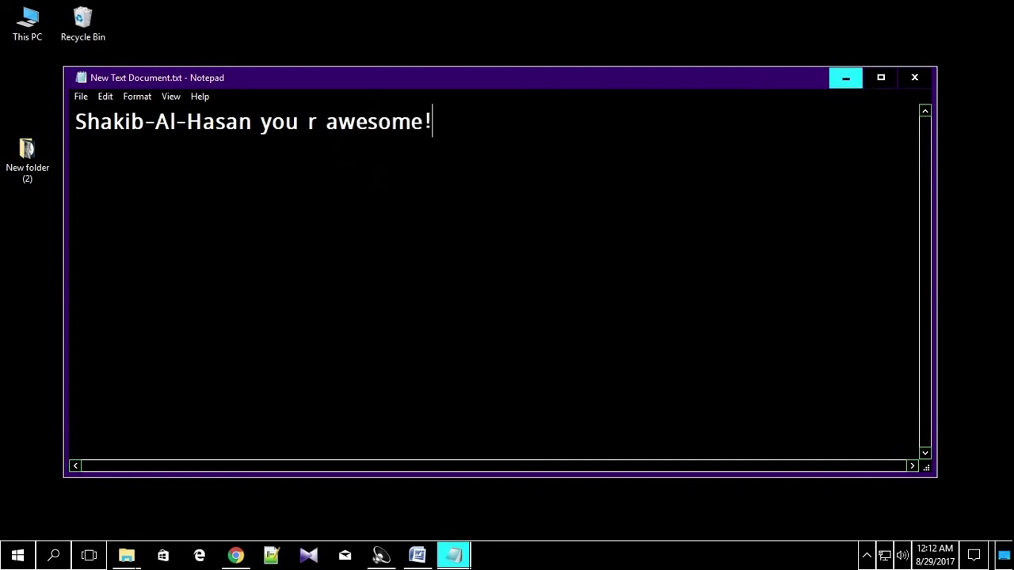
pyautogui.click(845, 77)
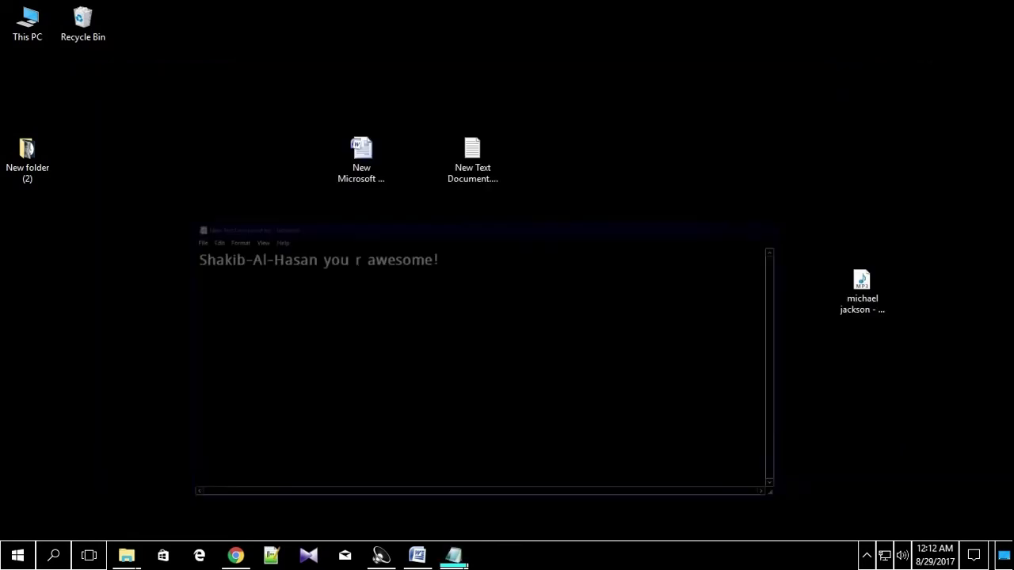
# Refresh the desktop twice in the High Contrast theme
pyautogui.rightClick(499, 109)
pyautogui.click(537, 150)
pyautogui.rightClick(585, 88)
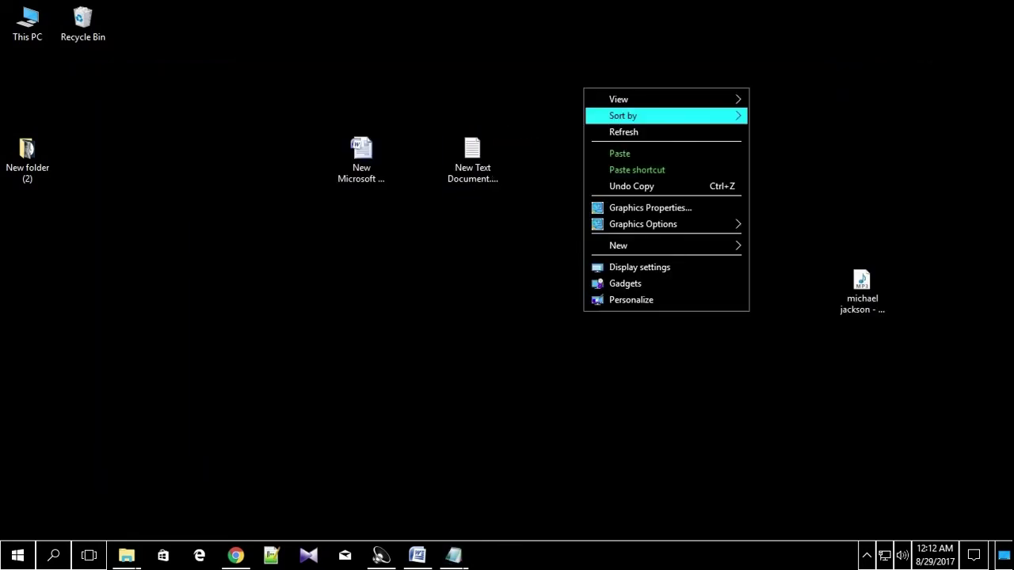
pyautogui.click(618, 131)
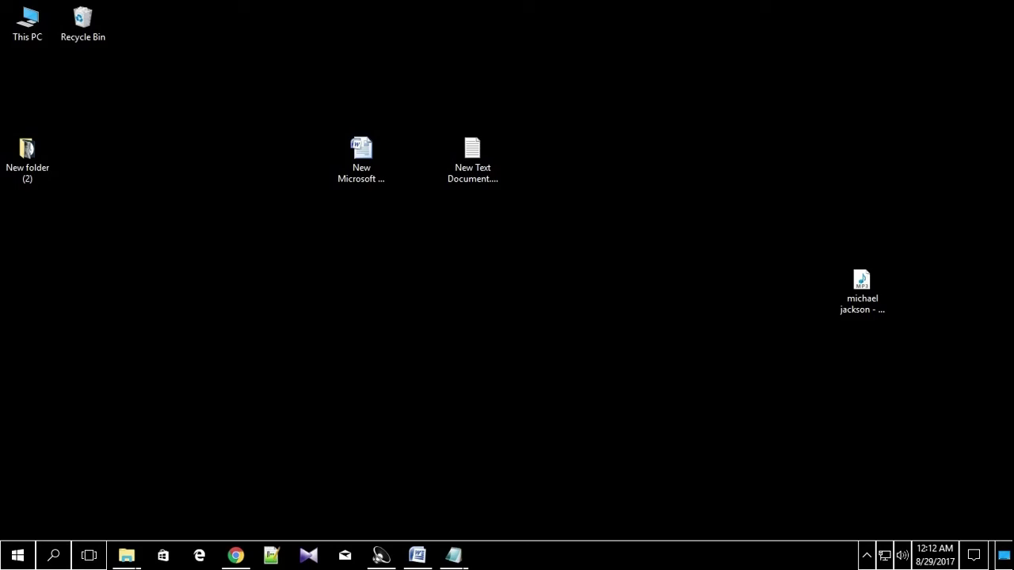
# Switch to Chrome and look through the Facebook news feed in High Contrast, returning to its beginning
pyautogui.click(235, 554)
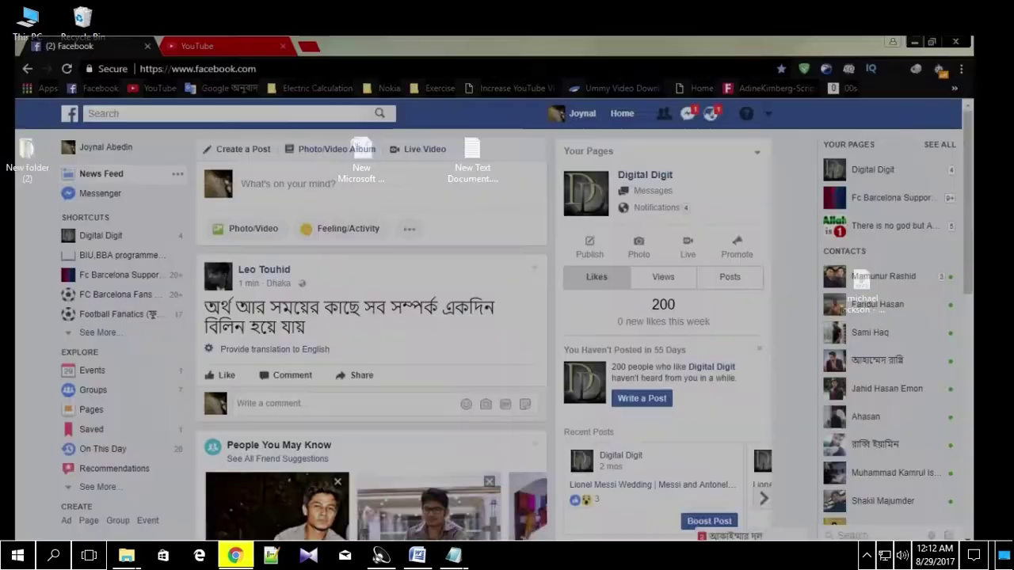
pyautogui.scroll(-7, 476, 287)
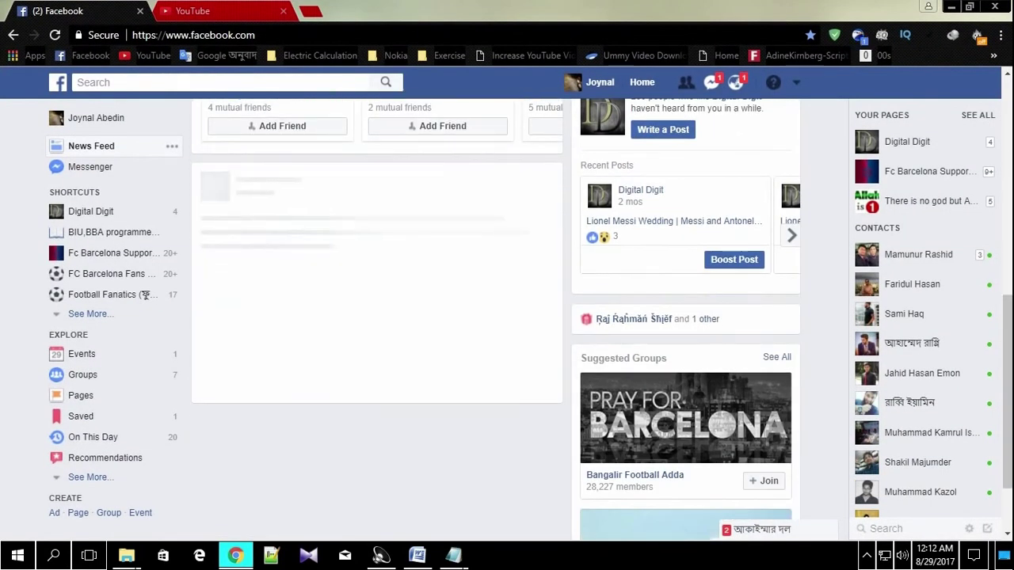
pyautogui.scroll(6, 476, 287)
pyautogui.scroll(1, 122, 295)
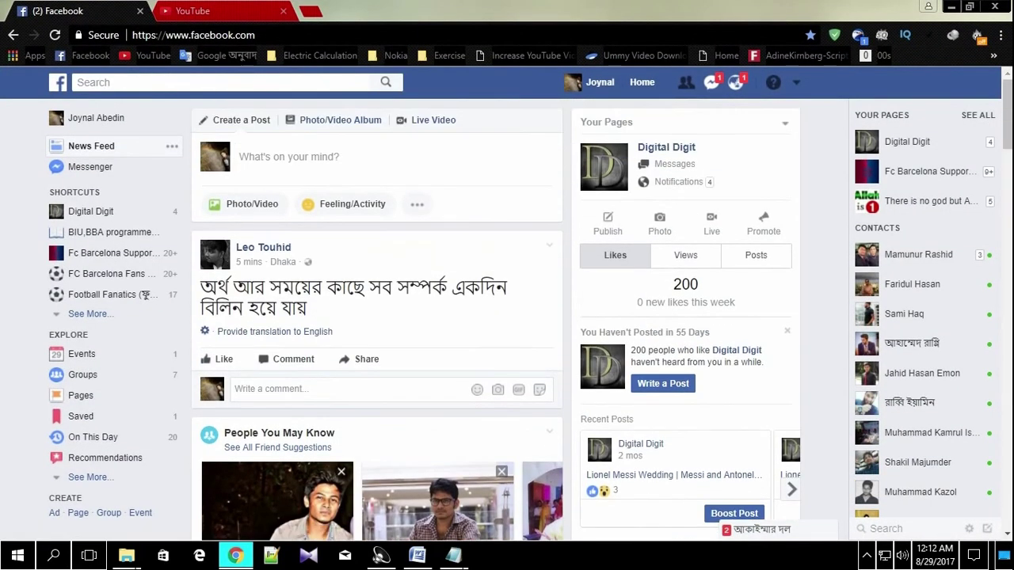
# Alternate between the Facebook and YouTube tabs to view both in High Contrast, finishing on YouTube, and minimize the Chrome window
pyautogui.hotkey('ctrl', 'Tab')
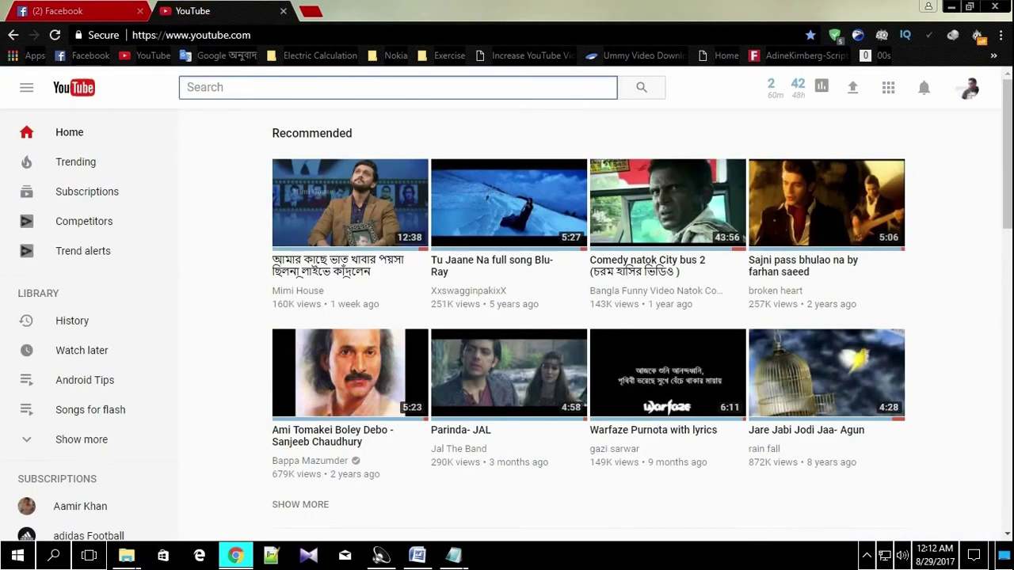
pyautogui.hotkey('ctrl', 'shift', 'Tab')
pyautogui.hotkey('ctrl', 'Tab')
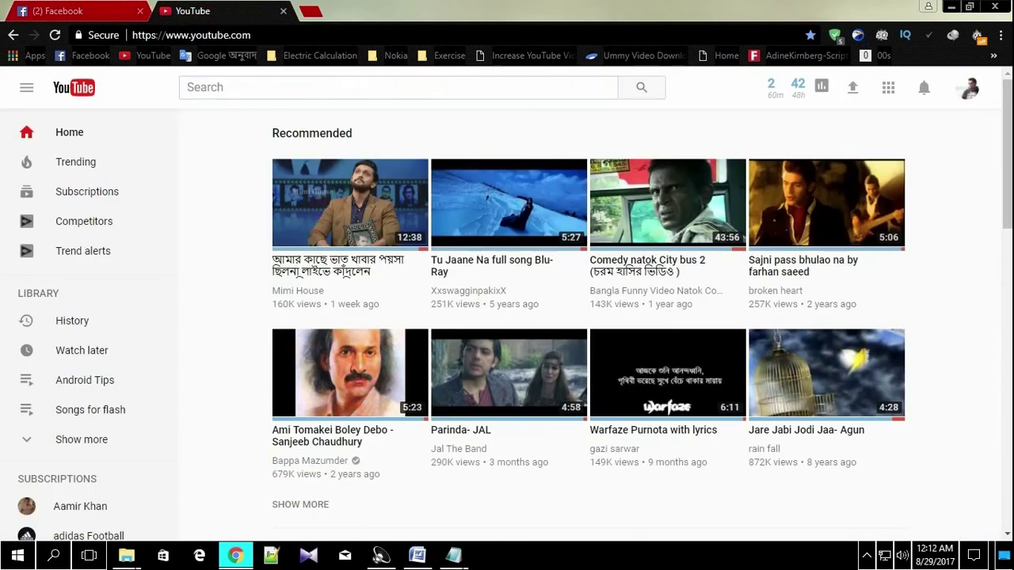
pyautogui.hotkey('ctrl', 'shift', 'Tab')
pyautogui.hotkey('ctrl', 'Tab')
pyautogui.click(950, 6)
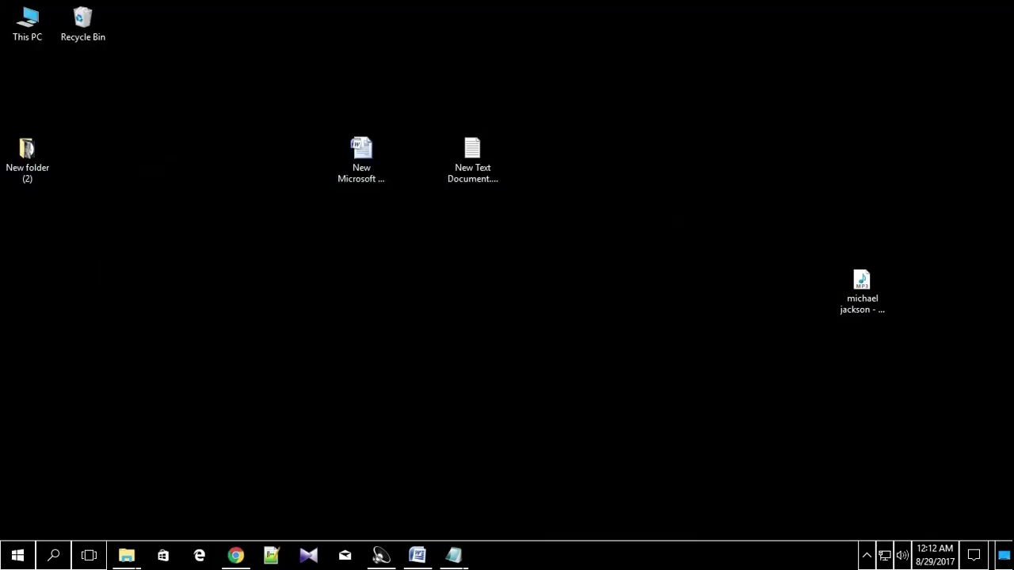
# Refresh the desktop twice and switch High Contrast off
pyautogui.rightClick(362, 294)
pyautogui.click(396, 339)
pyautogui.rightClick(460, 214)
pyautogui.click(499, 257)
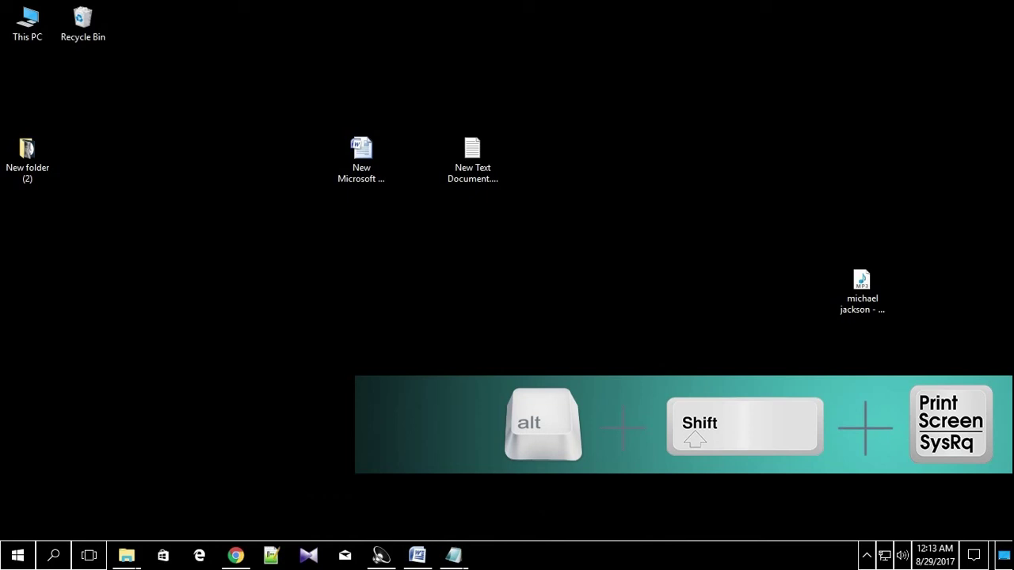
pyautogui.press('alt+shift+Print')
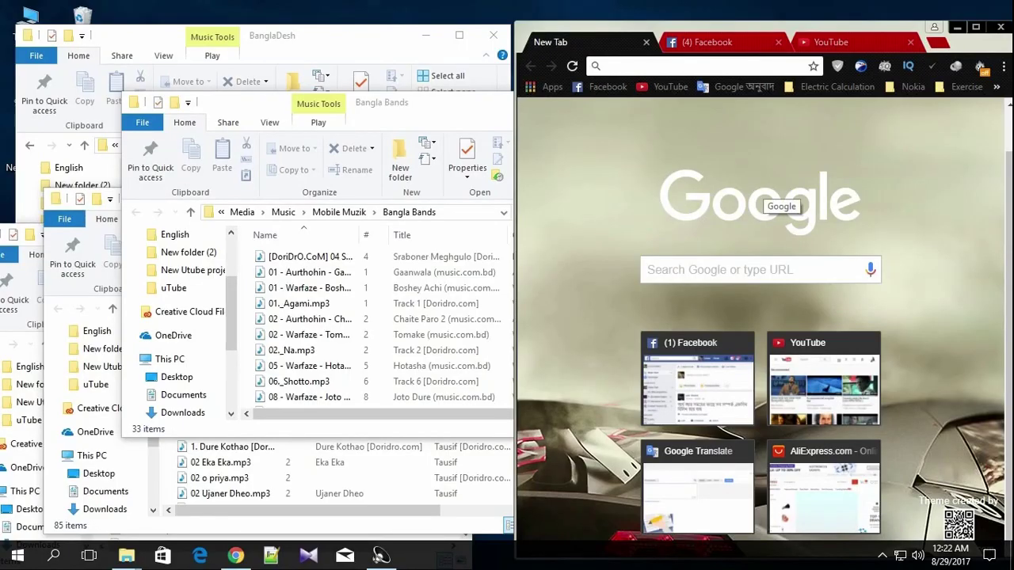
# Switch back and forth between the Chrome and Bangla Bands folder windows, finishing with the Bangla folder window in front
pyautogui.hotkey('alt', 'Tab')
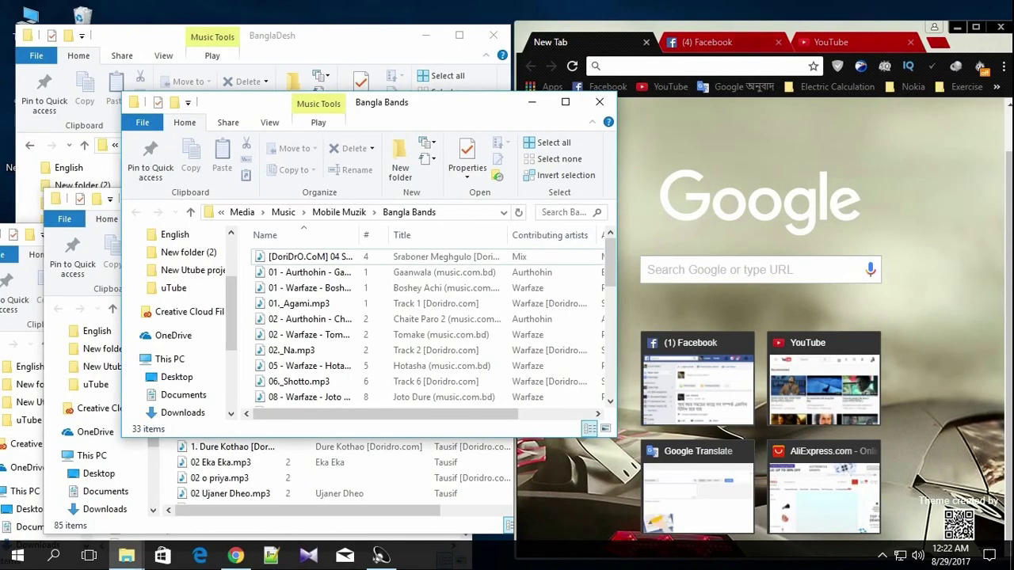
pyautogui.hotkey('alt', 'Tab')
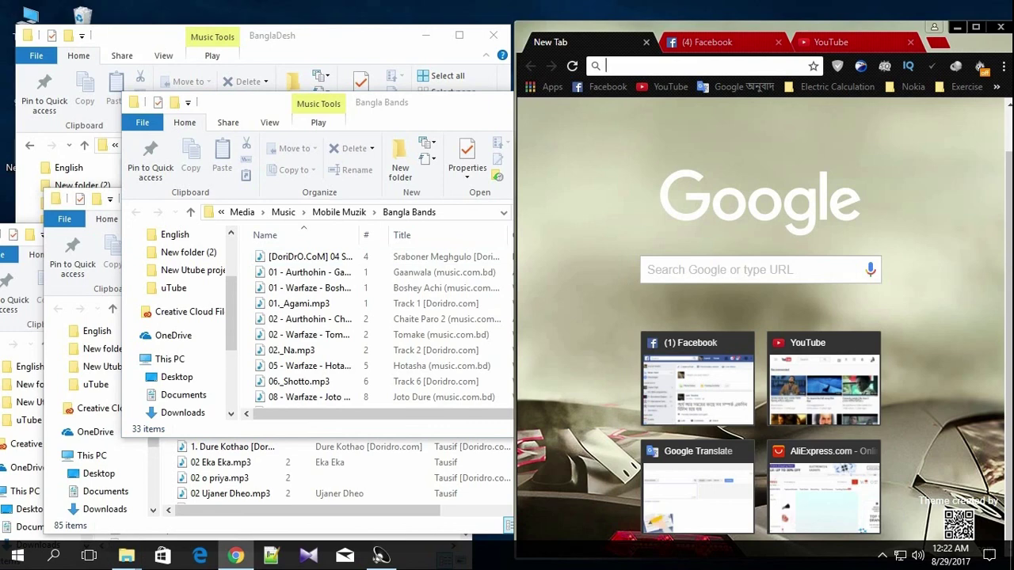
pyautogui.hotkey('alt', 'Tab')
pyautogui.hotkey('alt', 'Tab')
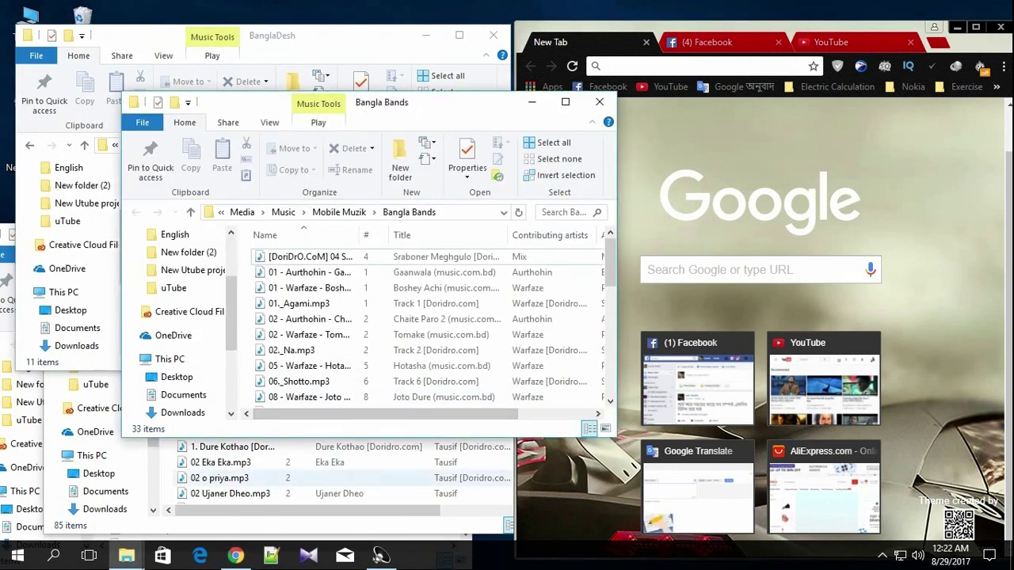
pyautogui.hotkey('alt', 'Tab')
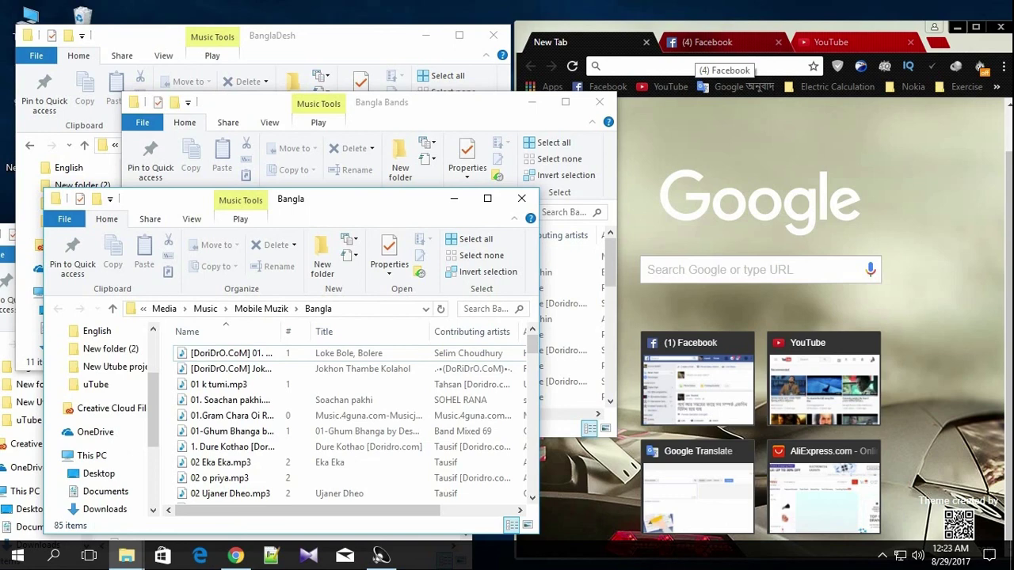
# Minimize all open File Explorer and Chrome windows at once to show the desktop
pyautogui.press('super+m')
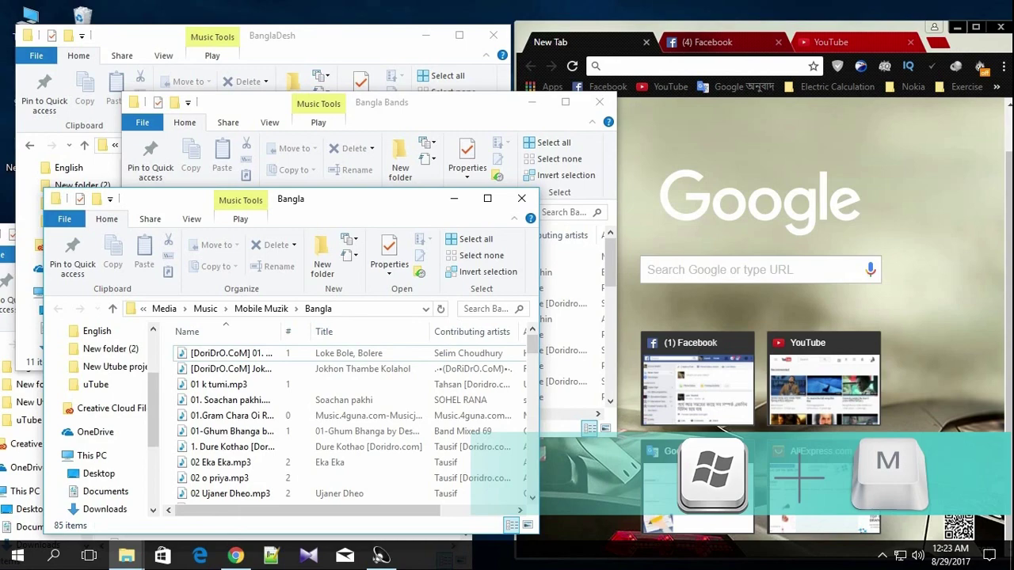
pyautogui.press('super')
pyautogui.press('super')
pyautogui.press('super+m')
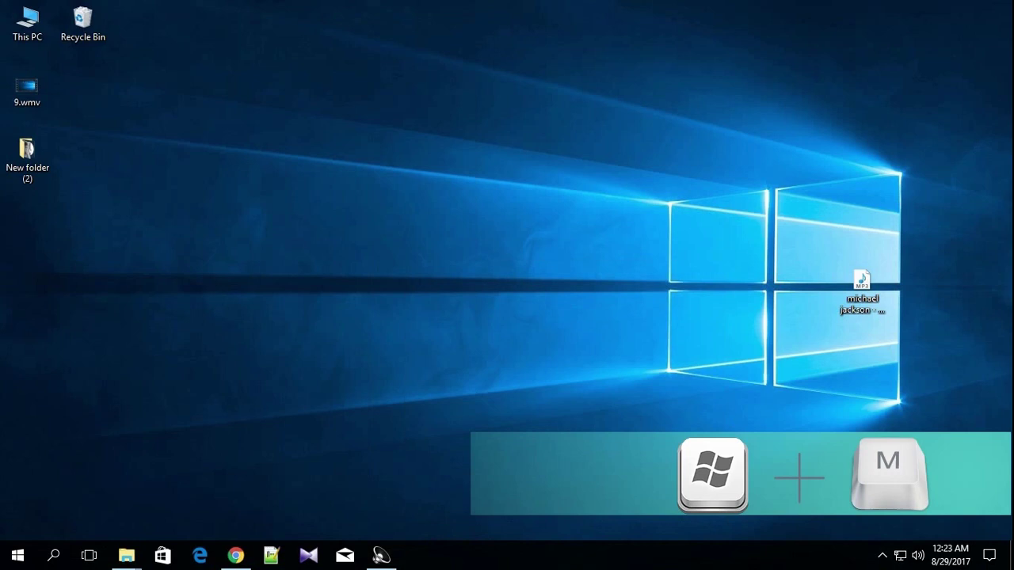